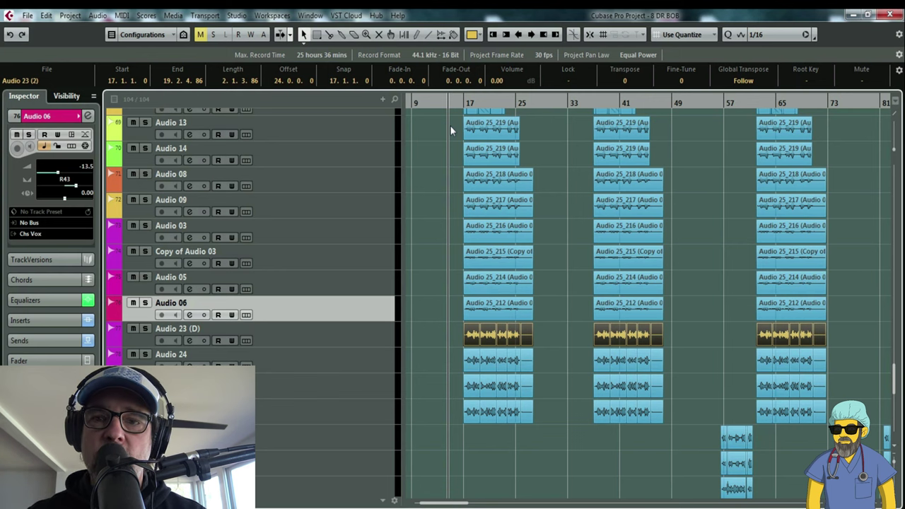
Audition the Audio 23 (D) and Audio 24 vocal tracks soloed from bar 17, and clear their solos
{"action": "key", "text": "space"}
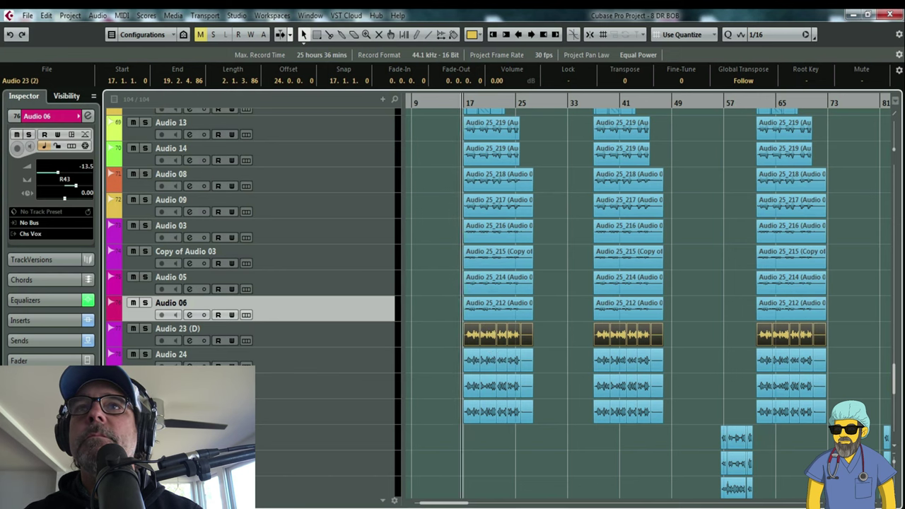
{"action": "left_click_drag", "start_coordinate": [447, 504], "coordinate": [448, 504]}
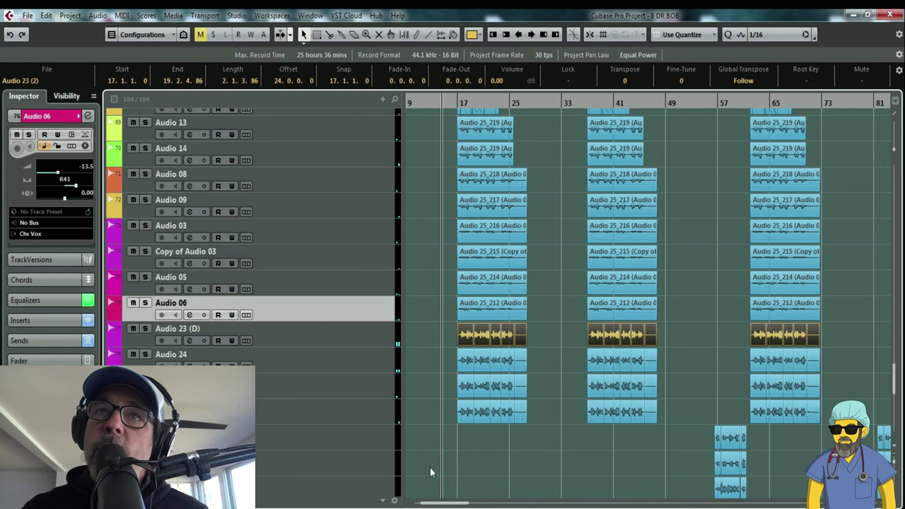
{"action": "left_click", "coordinate": [378, 332]}
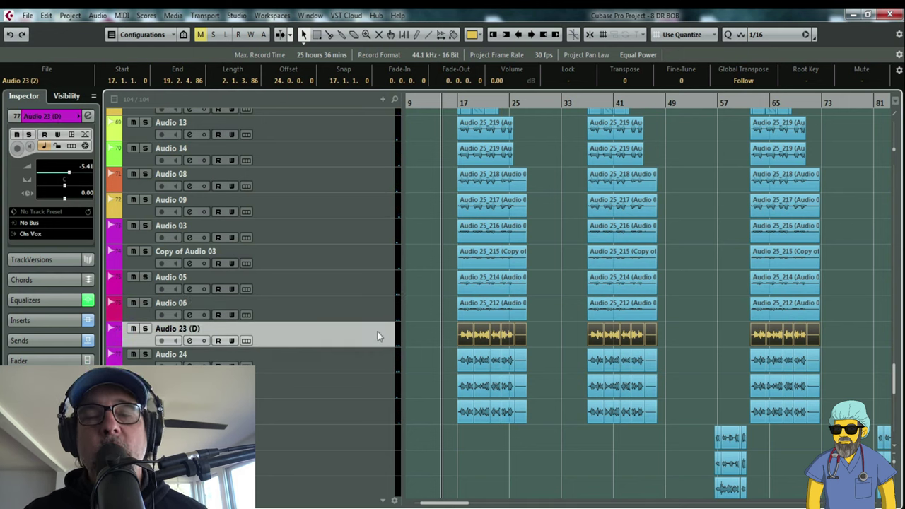
{"action": "left_click", "coordinate": [458, 103]}
{"action": "key", "text": "s"}
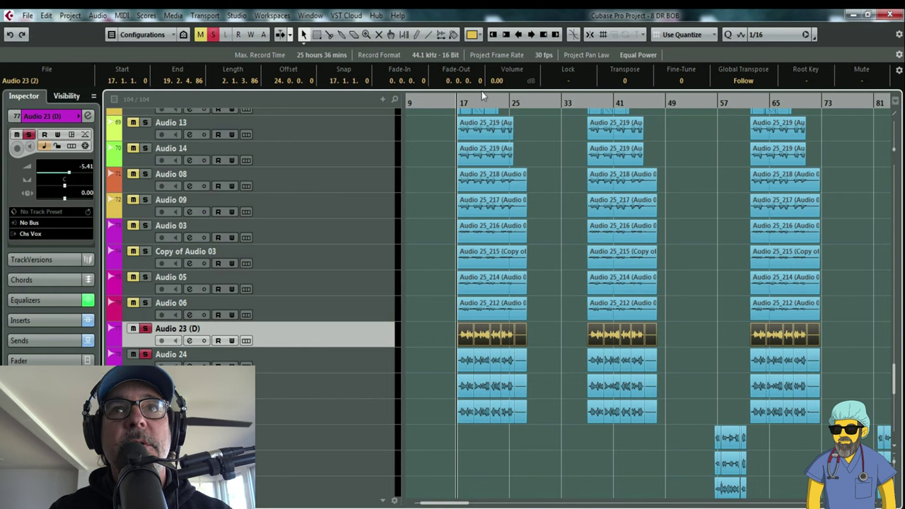
{"action": "key", "text": "space"}
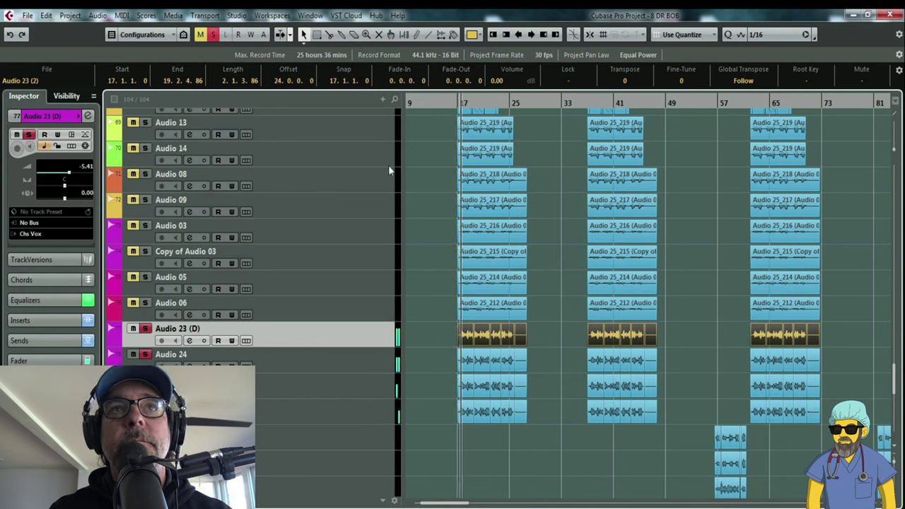
{"action": "left_click", "coordinate": [145, 330]}
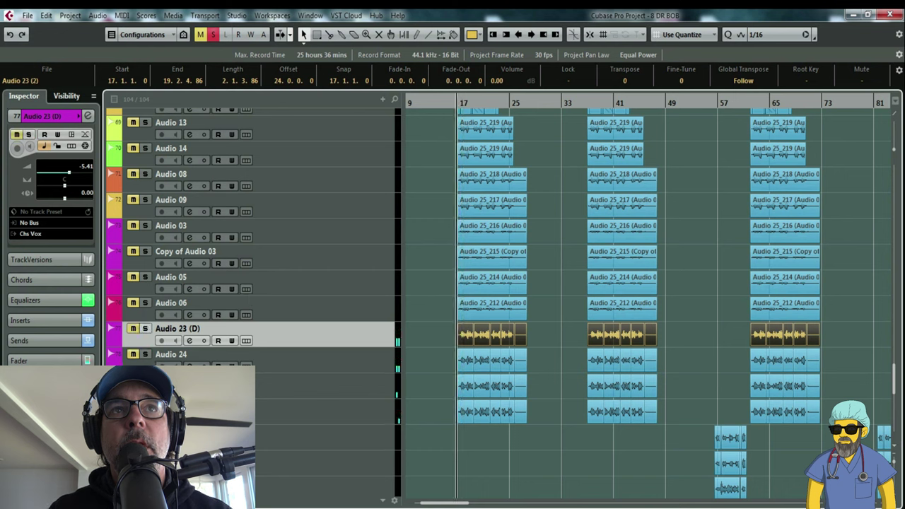
{"action": "left_click", "coordinate": [146, 355]}
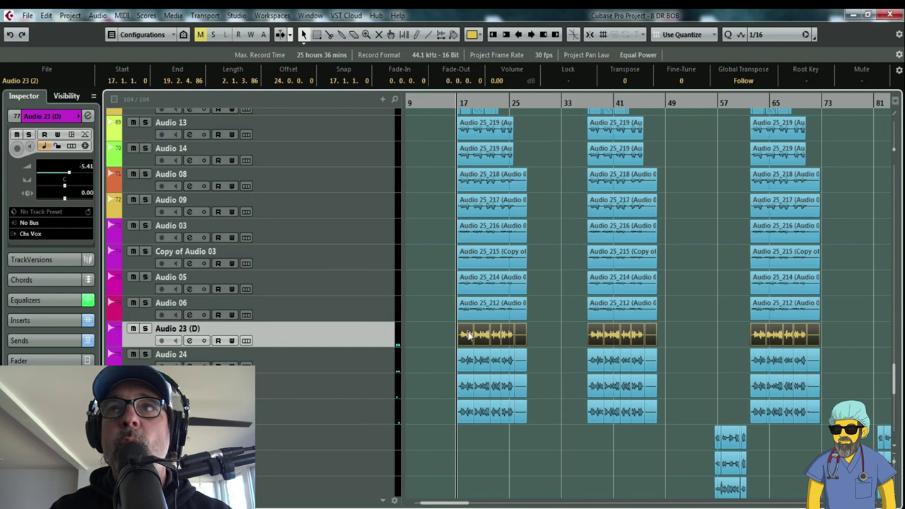
Duplicate the Audio 23 (D) track and colour the duplicate's events red
{"action": "right_click", "coordinate": [389, 344]}
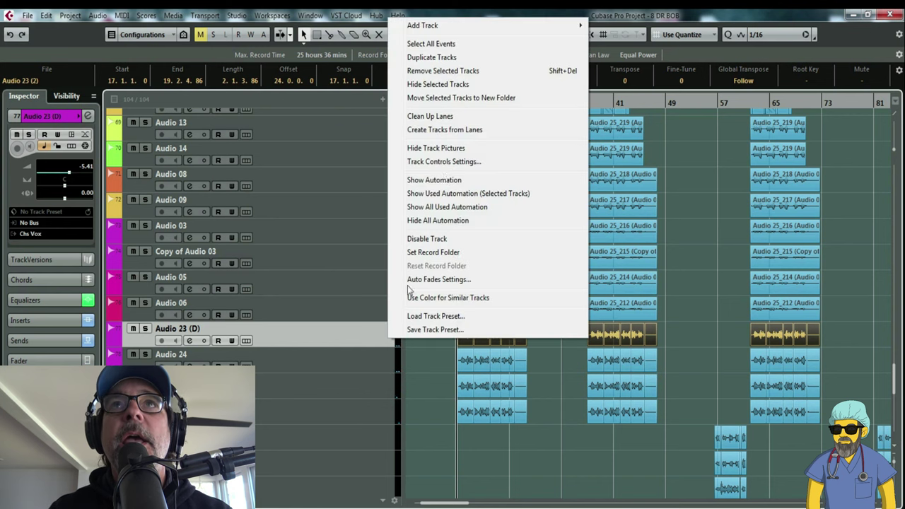
{"action": "left_click", "coordinate": [455, 58]}
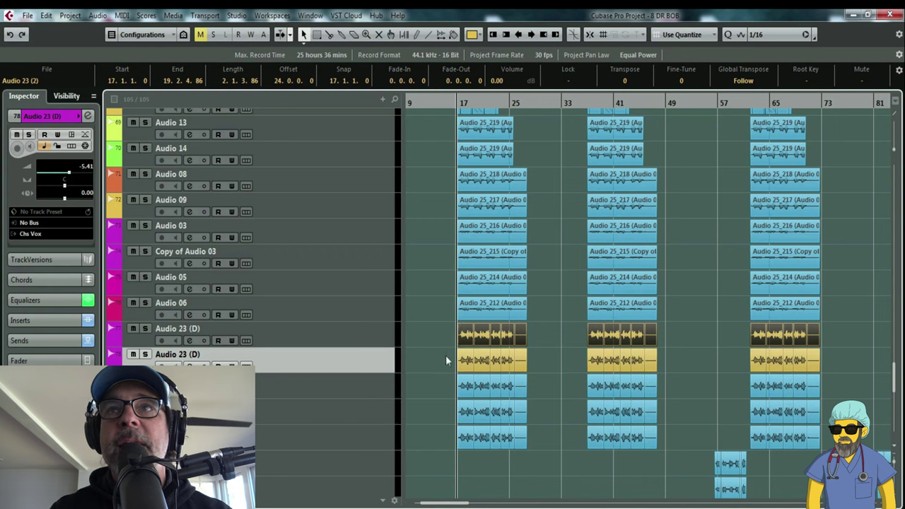
{"action": "left_click_drag", "start_coordinate": [446, 360], "coordinate": [742, 319]}
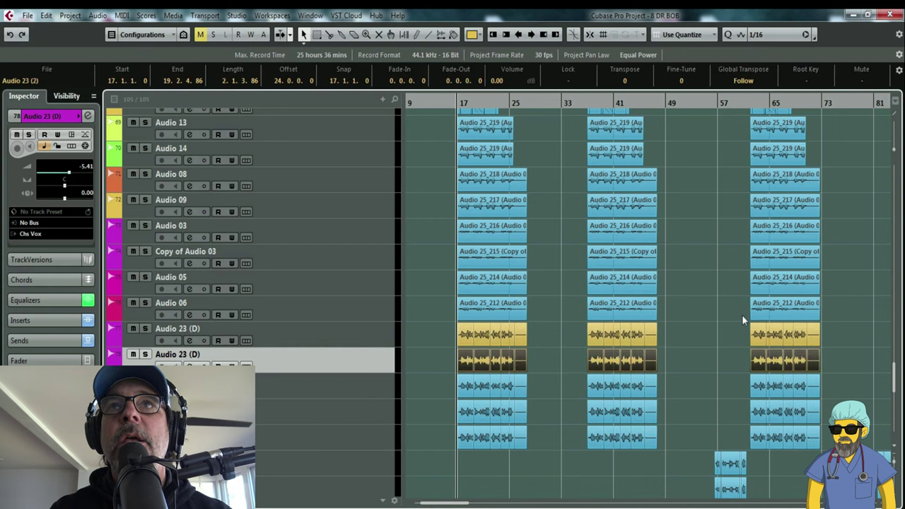
{"action": "left_click", "coordinate": [478, 36]}
{"action": "left_click", "coordinate": [488, 65]}
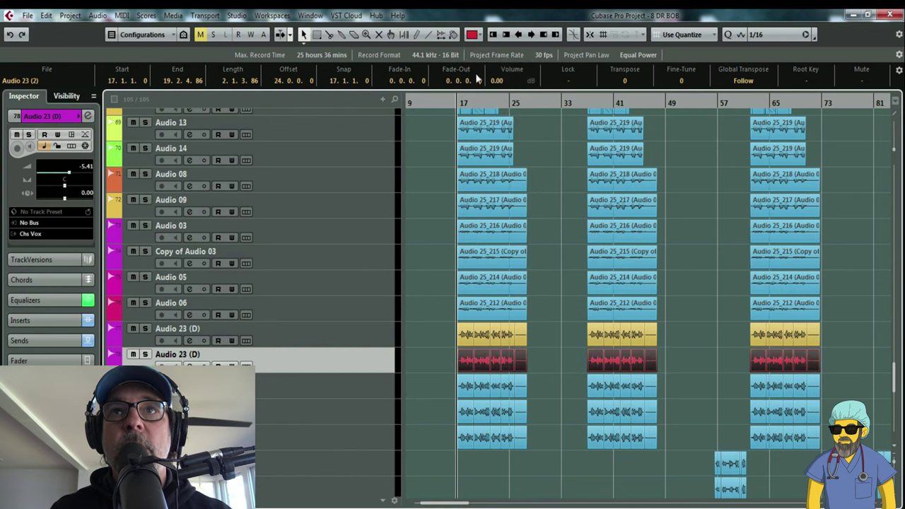
Inspect the duplicate track's channel settings, its sends and the FX 2 MannyM Delay editor, and close both windows
{"action": "left_click", "coordinate": [189, 365]}
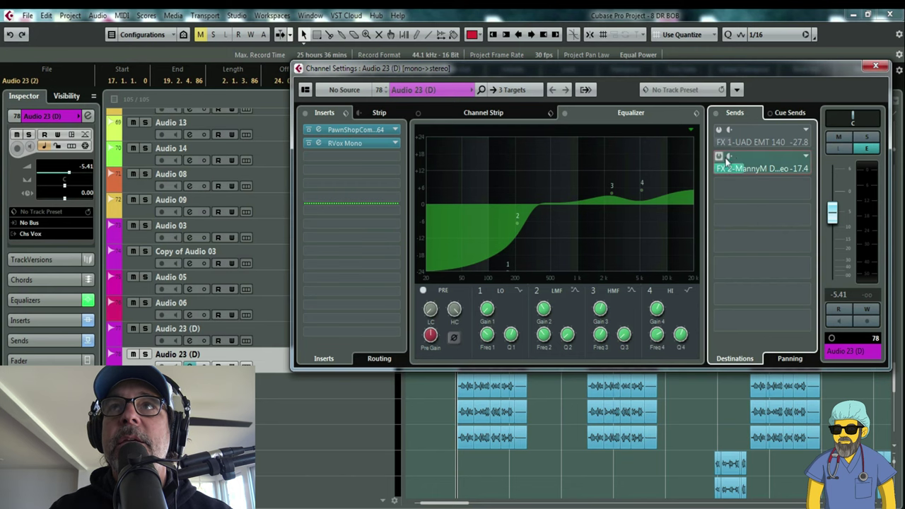
{"action": "right_click", "coordinate": [752, 160]}
{"action": "left_click", "coordinate": [785, 278]}
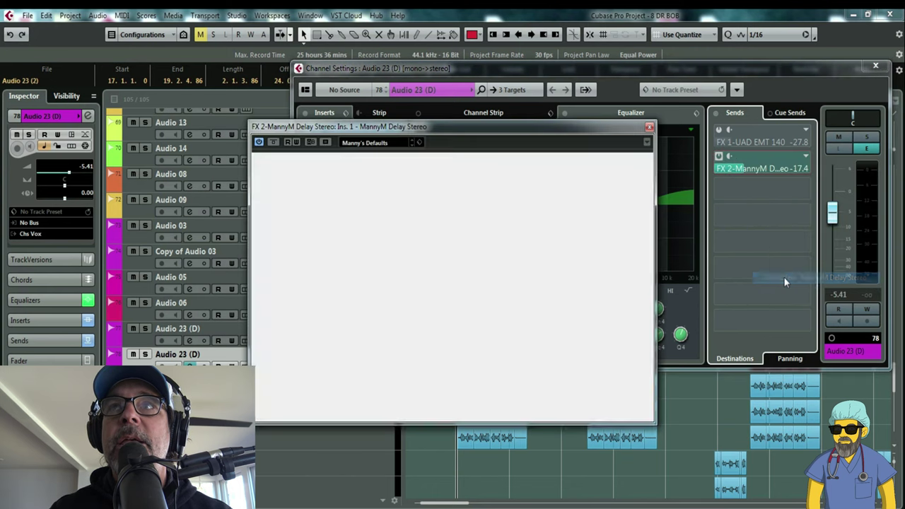
{"action": "left_click", "coordinate": [650, 129]}
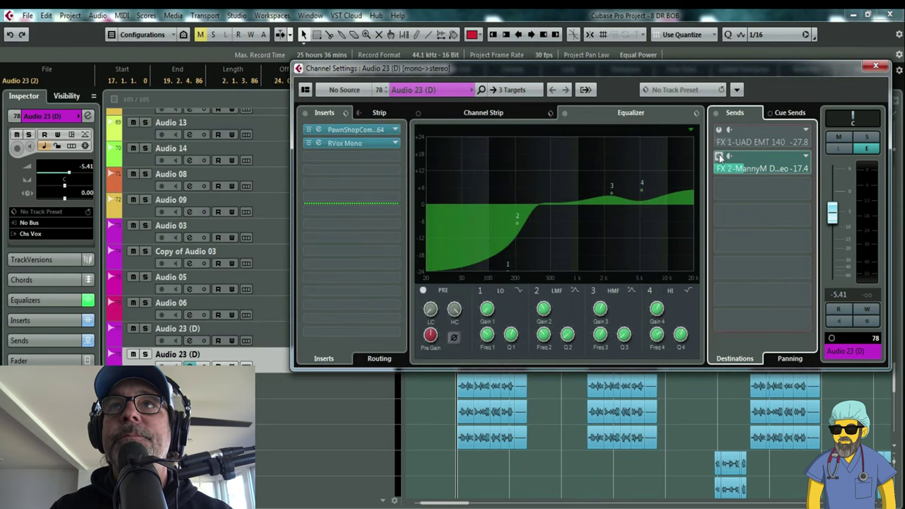
{"action": "left_click", "coordinate": [877, 67]}
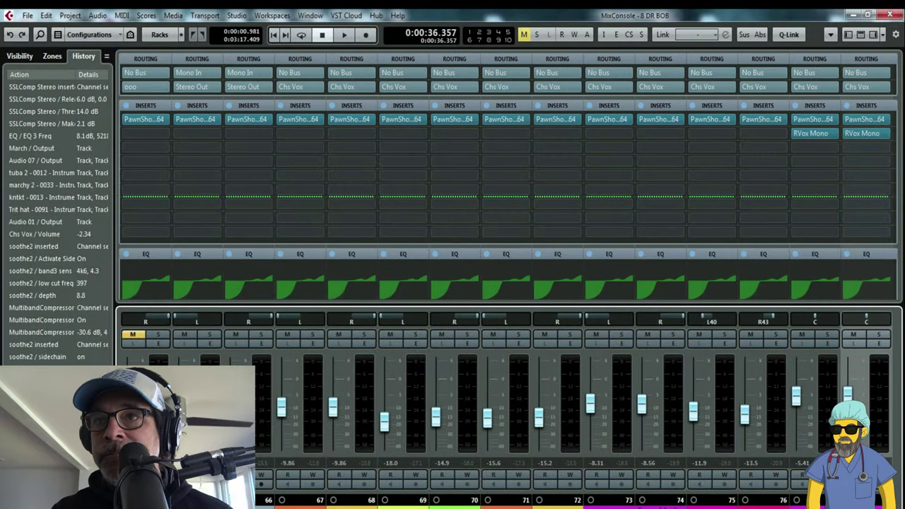
Lower the fader of mixer channel 43 all the way to -∞
{"action": "scroll", "coordinate": [509, 283], "scroll_direction": "right", "scroll_amount": 10}
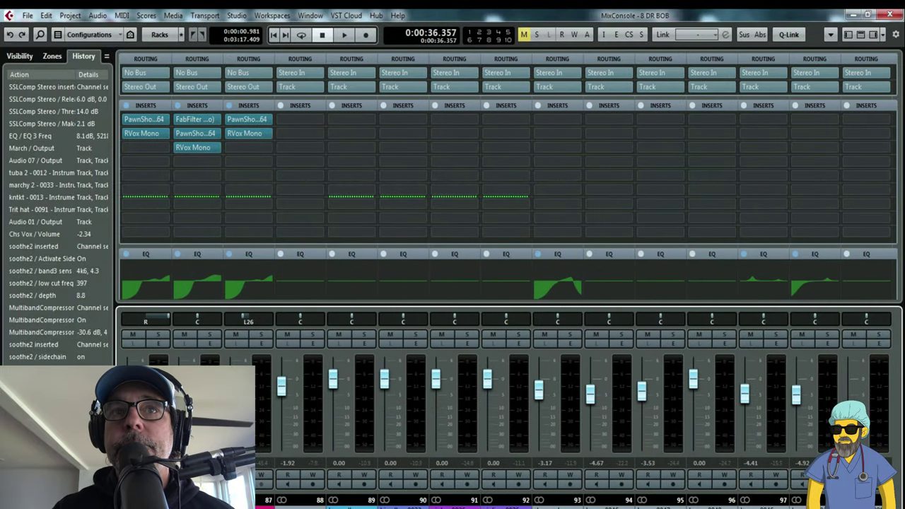
{"action": "scroll", "coordinate": [510, 283], "scroll_direction": "left", "scroll_amount": 15}
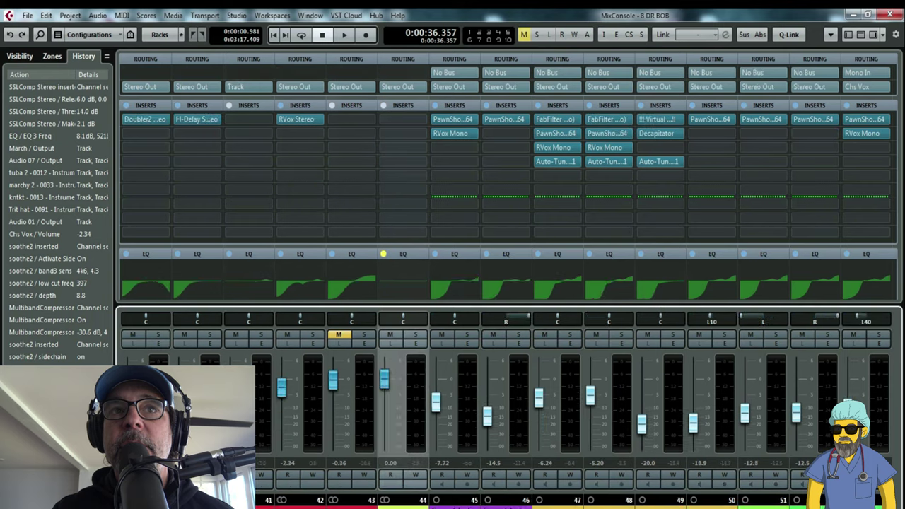
{"action": "scroll", "coordinate": [510, 283], "scroll_direction": "left", "scroll_amount": 1}
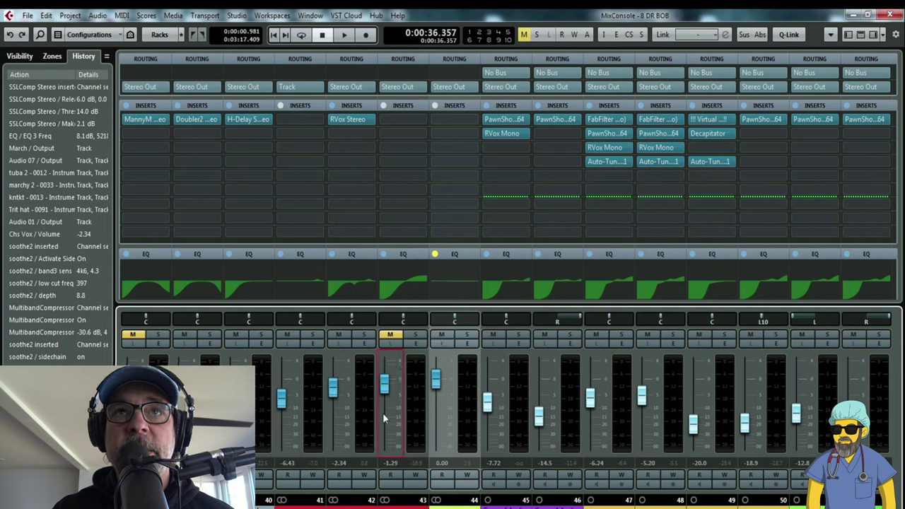
{"action": "left_click_drag", "start_coordinate": [383, 413], "coordinate": [382, 478]}
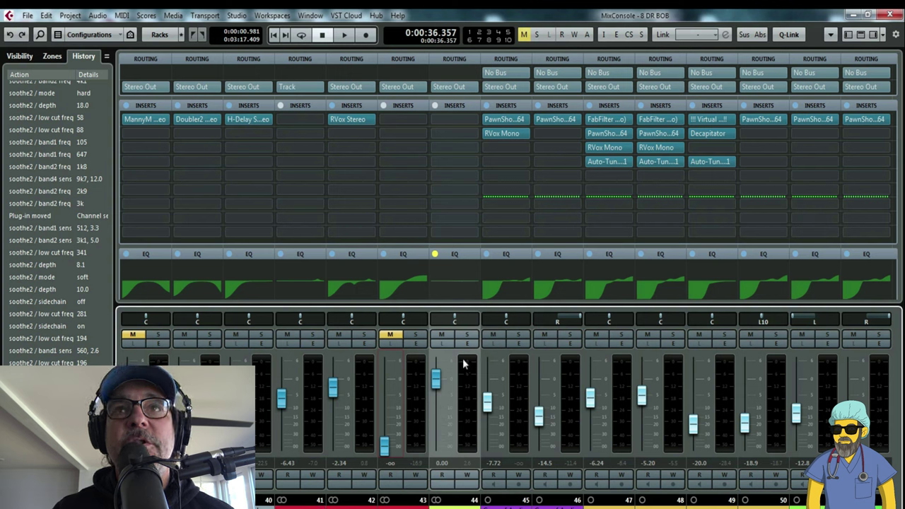
Solo mixer channel 44 and play a short passage through it
{"action": "left_click", "coordinate": [467, 336]}
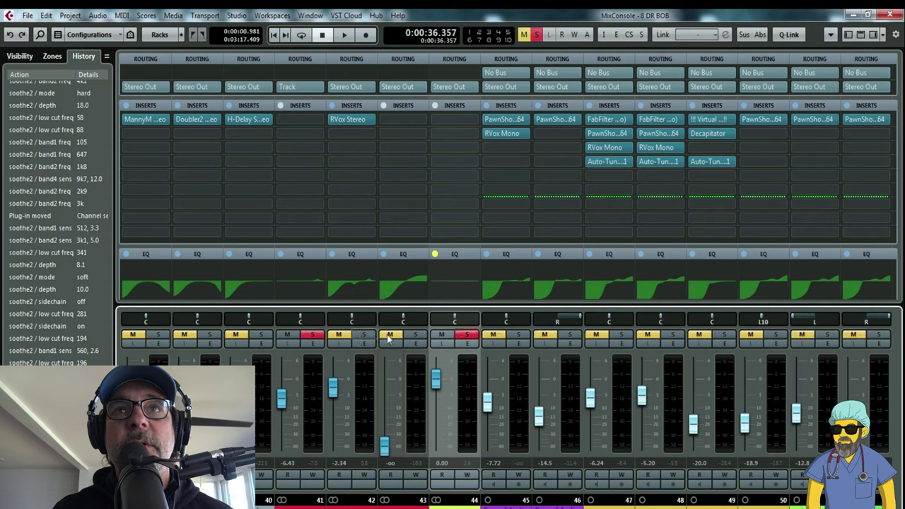
{"action": "key", "text": "space"}
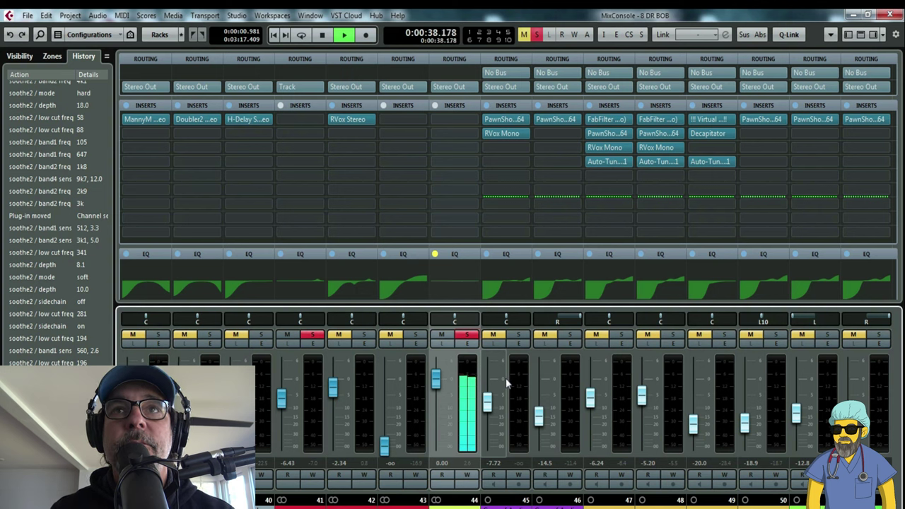
{"action": "key", "text": "space"}
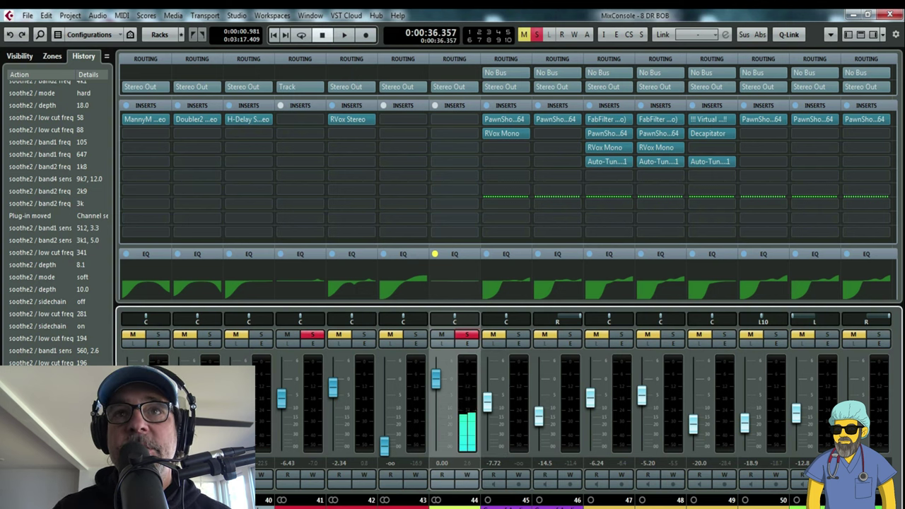
Add the soothe2 plug-in to the first insert slot of channel 44
{"action": "scroll", "coordinate": [506, 397], "scroll_direction": "right", "scroll_amount": 15}
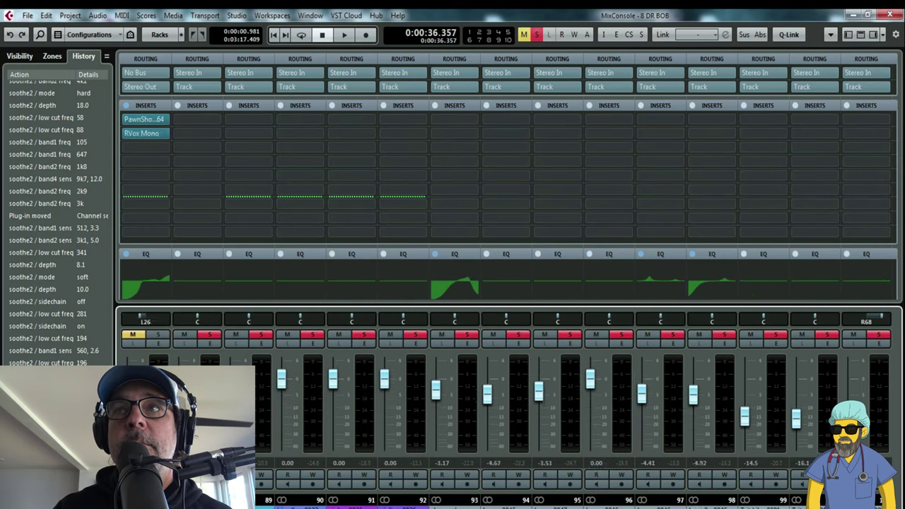
{"action": "scroll", "coordinate": [505, 396], "scroll_direction": "left", "scroll_amount": 15}
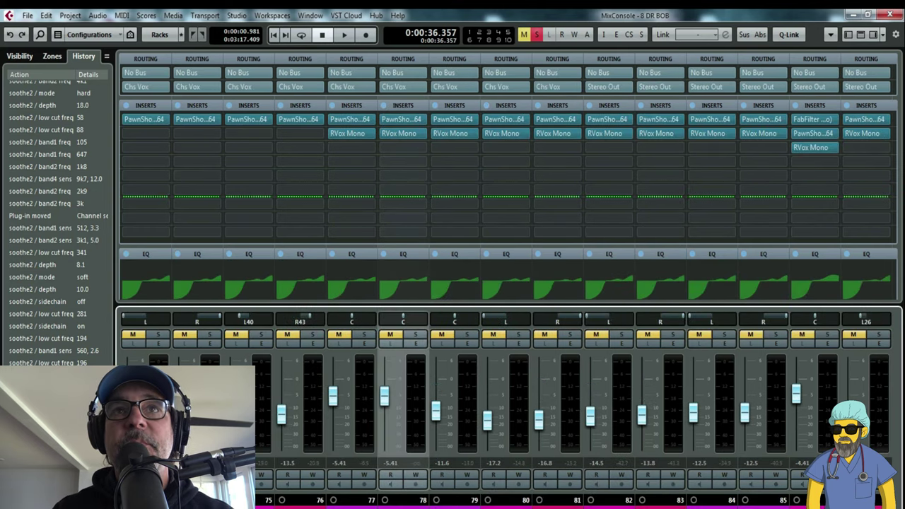
{"action": "scroll", "coordinate": [506, 396], "scroll_direction": "left", "scroll_amount": 1}
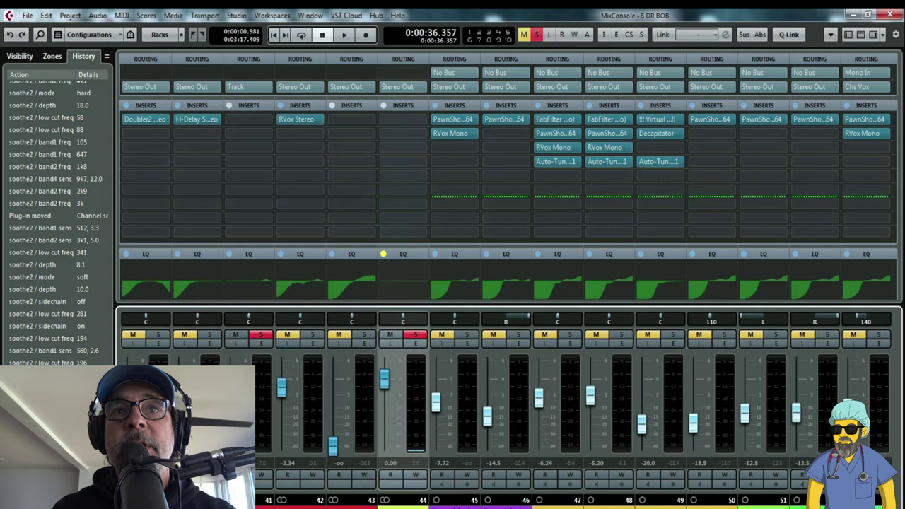
{"action": "left_click", "coordinate": [426, 118]}
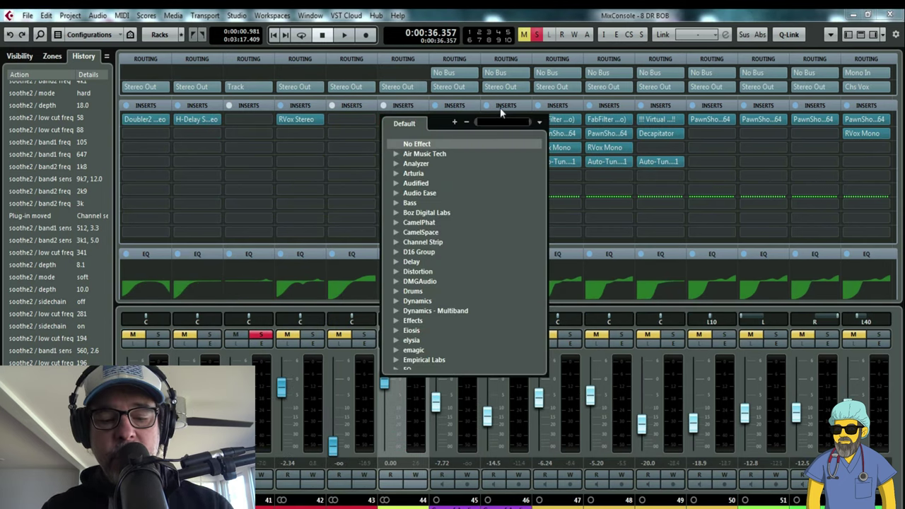
{"action": "type", "text": "so"}
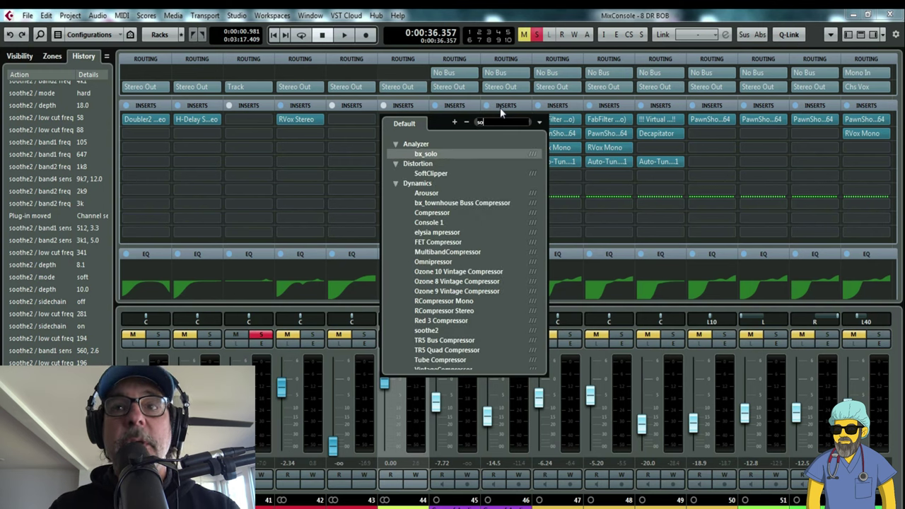
{"action": "key", "text": "BackSpace"}
{"action": "key", "text": "BackSpace"}
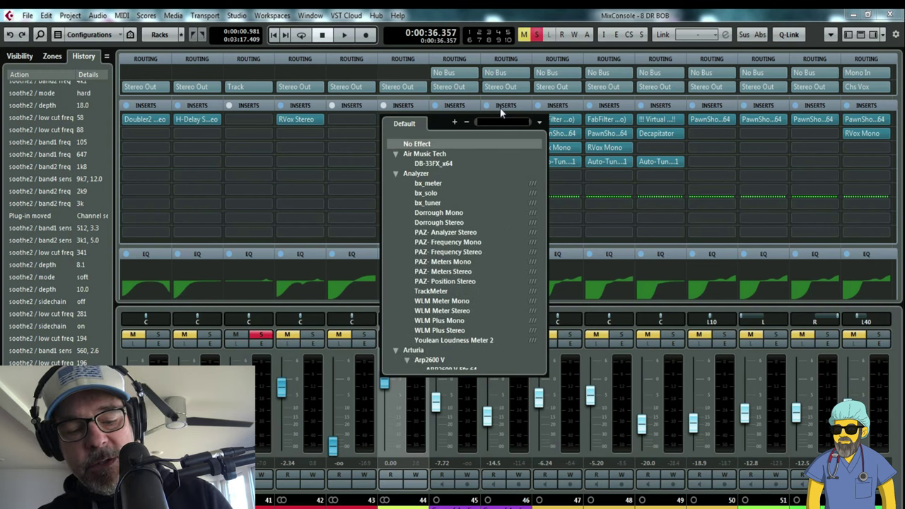
{"action": "type", "text": "soot"}
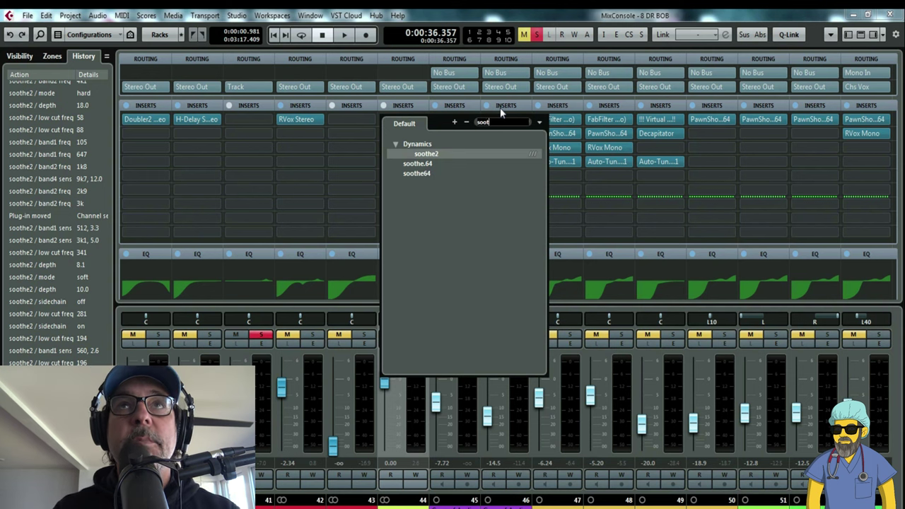
{"action": "left_click", "coordinate": [455, 154]}
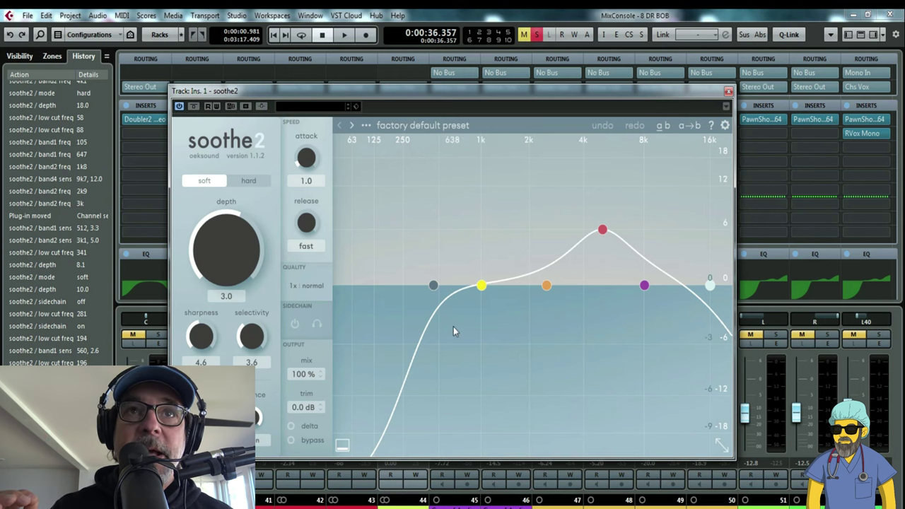
Try soothe2's hard mode, return it to soft, and close the plug-in window
{"action": "left_click", "coordinate": [249, 180]}
{"action": "left_click", "coordinate": [210, 181]}
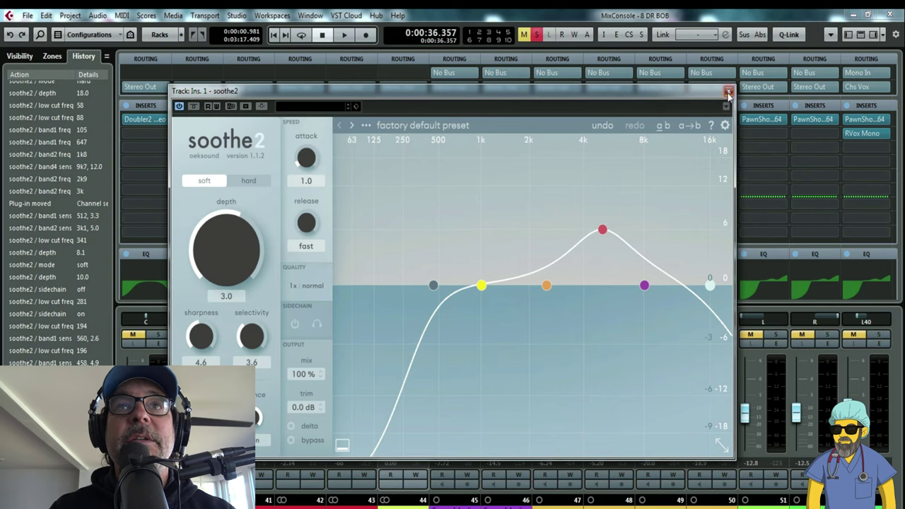
{"action": "left_click", "coordinate": [730, 89]}
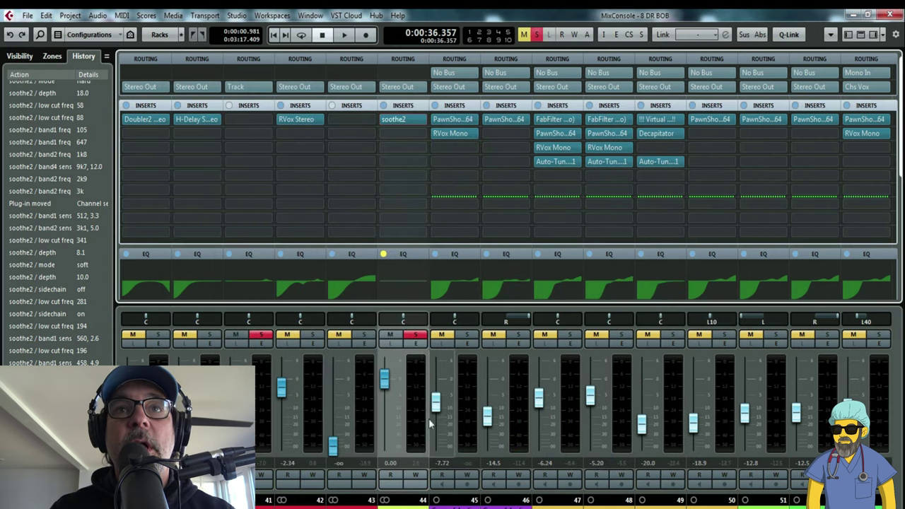
Reopen soothe2 on channel 44 and set its depth to 18.0 during playback
{"action": "left_click", "coordinate": [396, 121]}
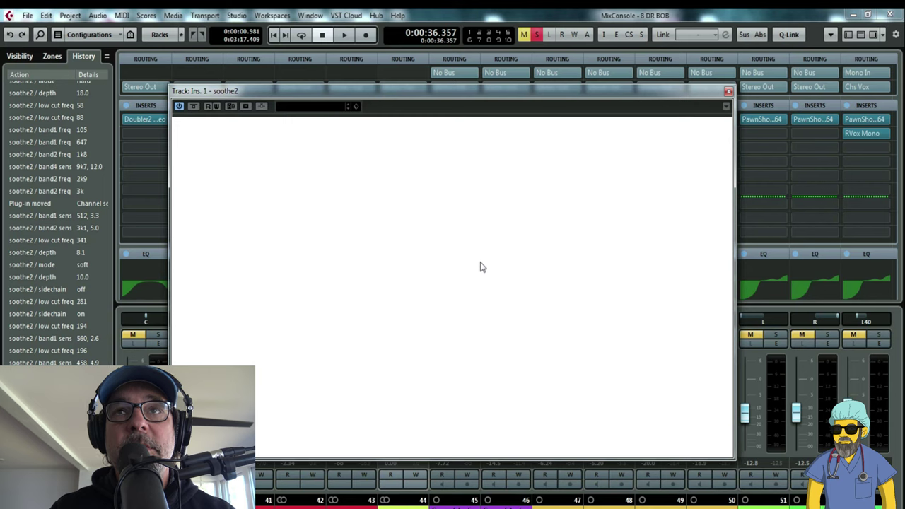
{"action": "key", "text": "space"}
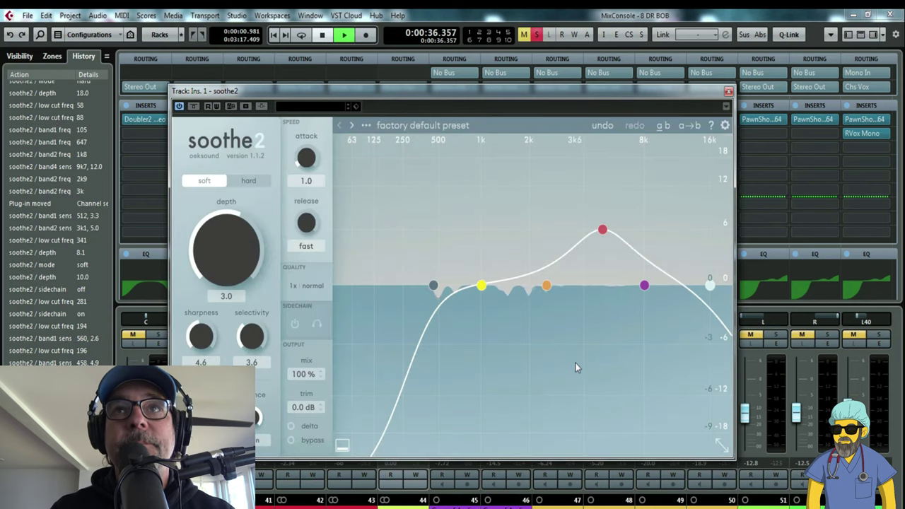
{"action": "left_click_drag", "start_coordinate": [239, 277], "coordinate": [227, 173]}
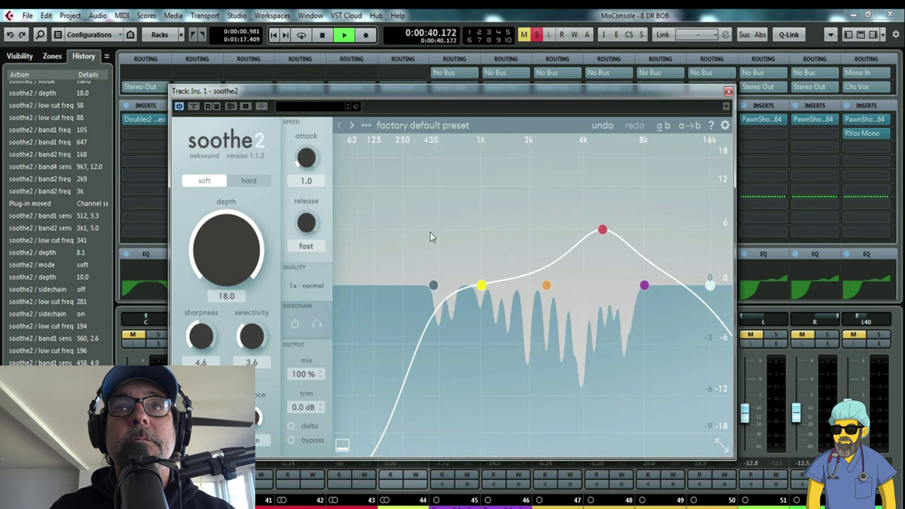
Set soothe2's low cut to 240 Hz, band 1 to 1 kHz with 0.9 dB sensitivity, and band 2 to 2.5 kHz with 1.3 dB
{"action": "left_click_drag", "start_coordinate": [434, 295], "coordinate": [400, 285]}
{"action": "left_click_drag", "start_coordinate": [482, 285], "coordinate": [483, 276]}
{"action": "left_click_drag", "start_coordinate": [548, 286], "coordinate": [547, 273]}
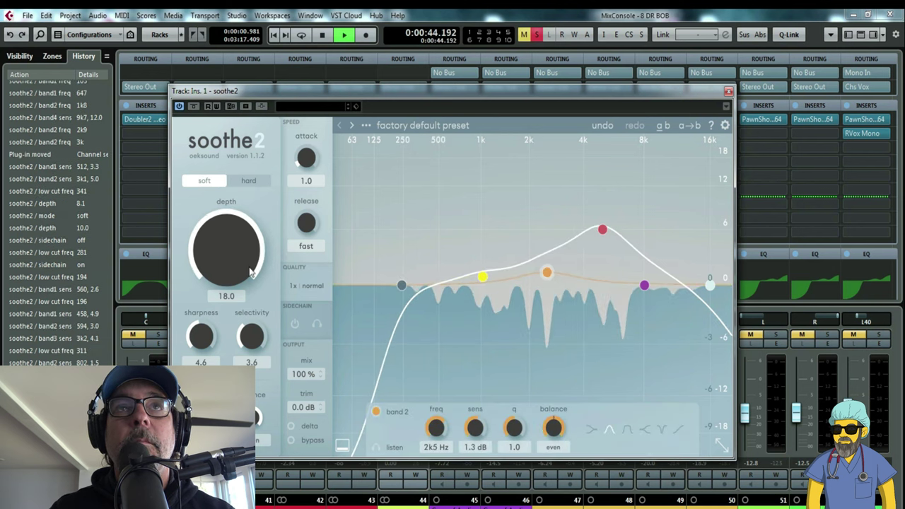
Try soothe2's hard mode, return it to soft, and set the depth to 14.7
{"action": "left_click", "coordinate": [252, 181]}
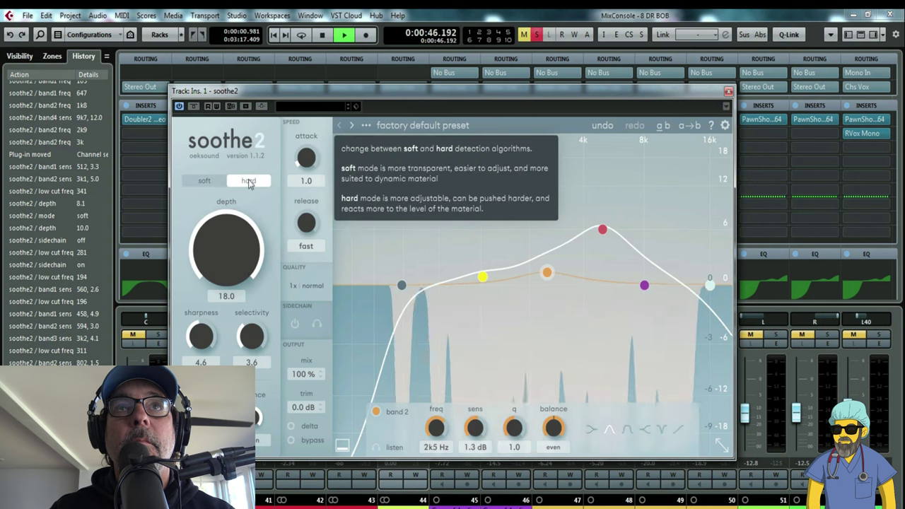
{"action": "left_click", "coordinate": [205, 181]}
{"action": "mouse_move", "coordinate": [234, 234]}
{"action": "left_mouse_down"}
{"action": "mouse_move", "coordinate": [237, 259]}
{"action": "mouse_move", "coordinate": [234, 247]}
{"action": "left_mouse_up"}
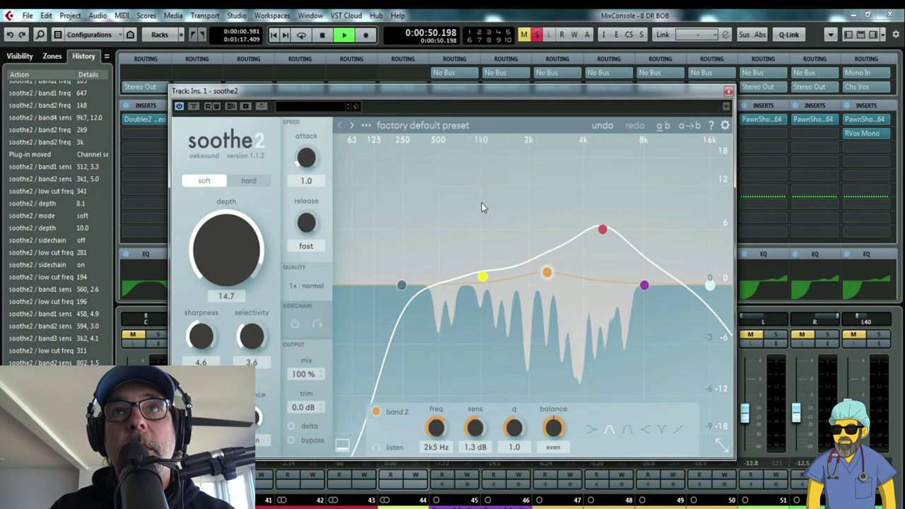
Stop playback and set soothe2's band 3 to 4.8 kHz with 4.0 dB sensitivity
{"action": "key", "text": "space"}
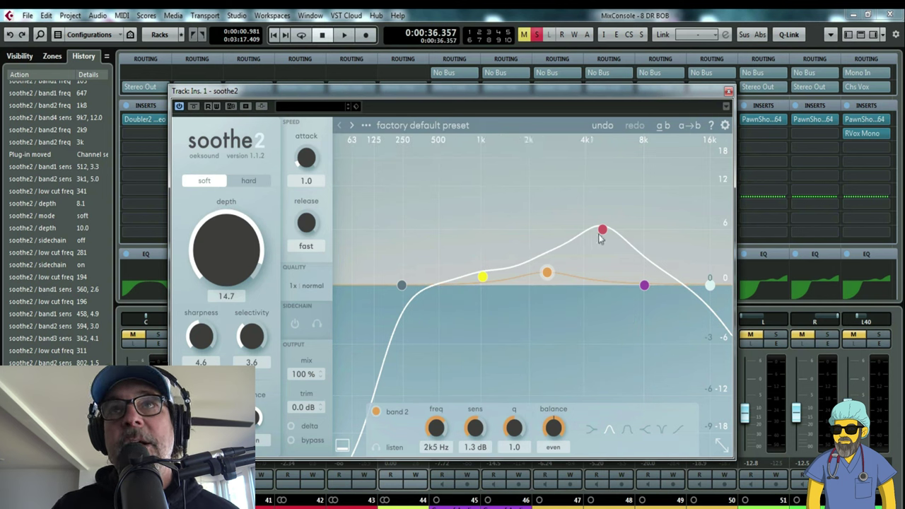
{"action": "left_click_drag", "start_coordinate": [602, 232], "coordinate": [603, 255]}
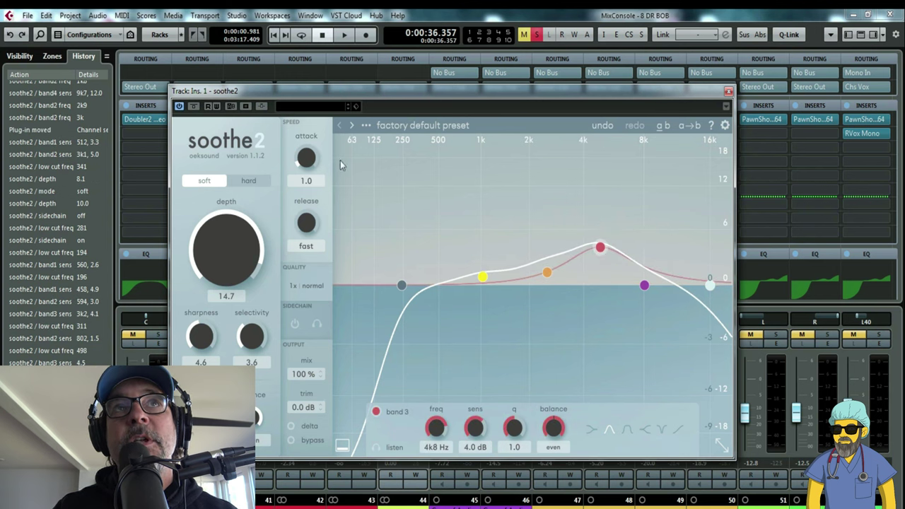
Activate soothe2's external side-chain input, and close the plug-in and mixer windows
{"action": "left_click", "coordinate": [262, 106]}
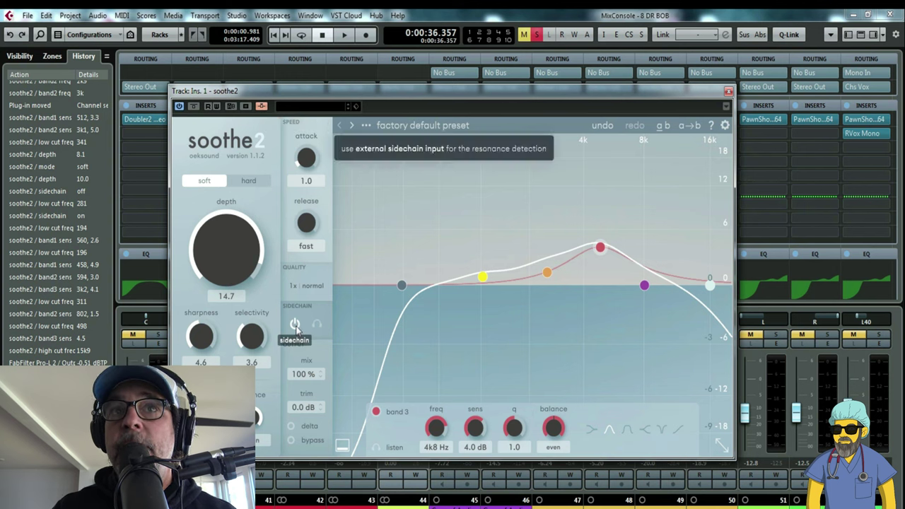
{"action": "left_click", "coordinate": [728, 91]}
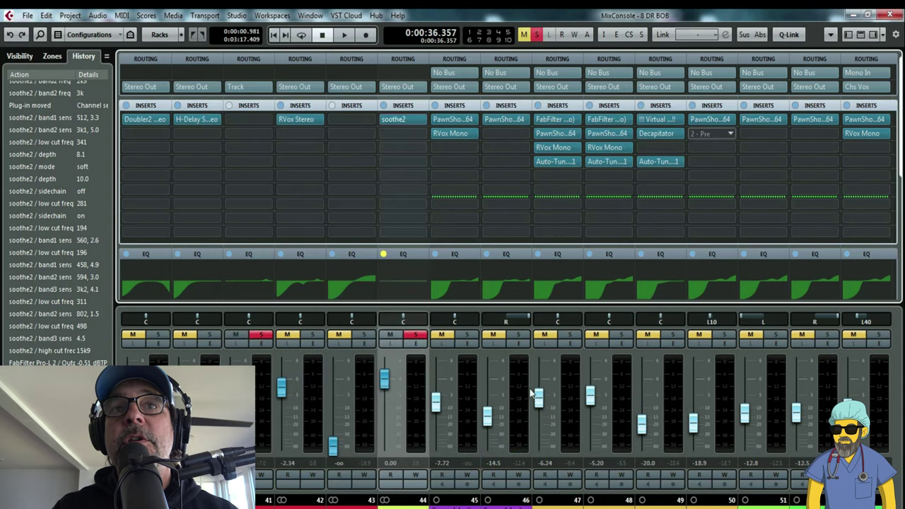
{"action": "left_click", "coordinate": [888, 14]}
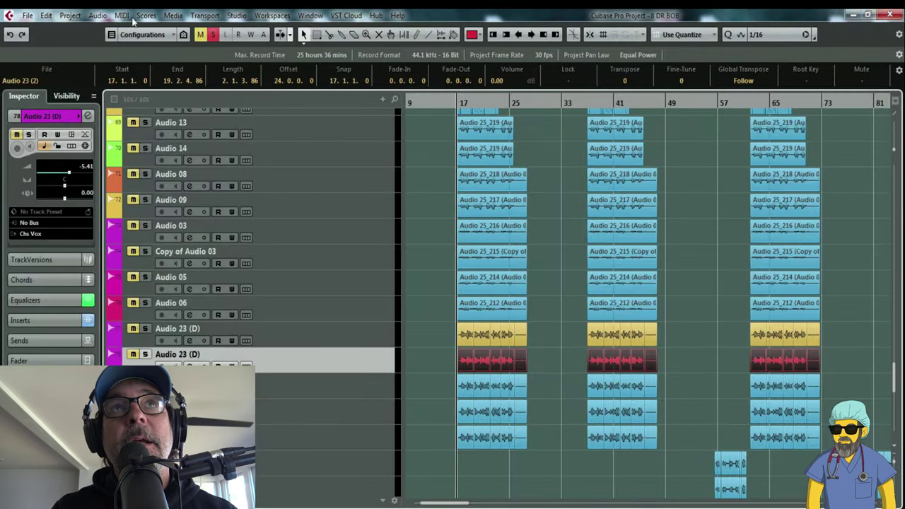
Clear all solos and add an active send at 0.00 from the selected Audio 23 (D) track to soothe2's side-chain
{"action": "left_click", "coordinate": [214, 36]}
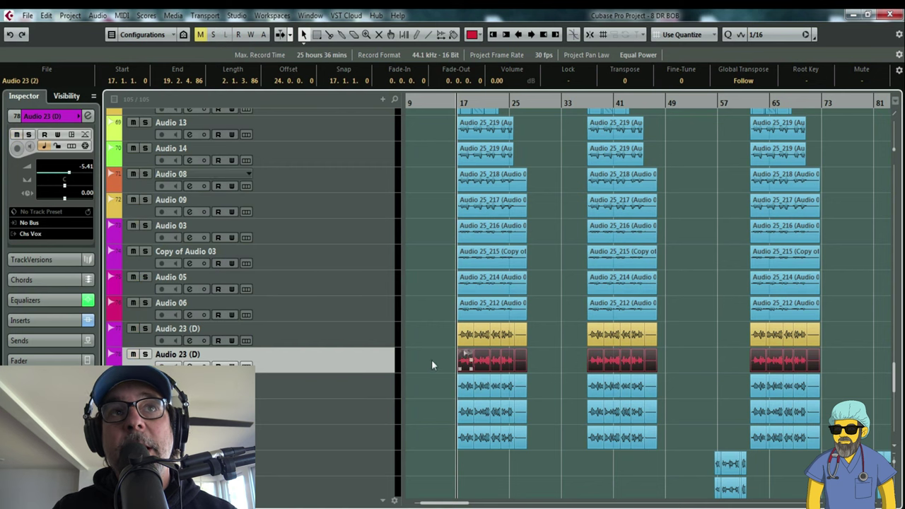
{"action": "key", "text": "e"}
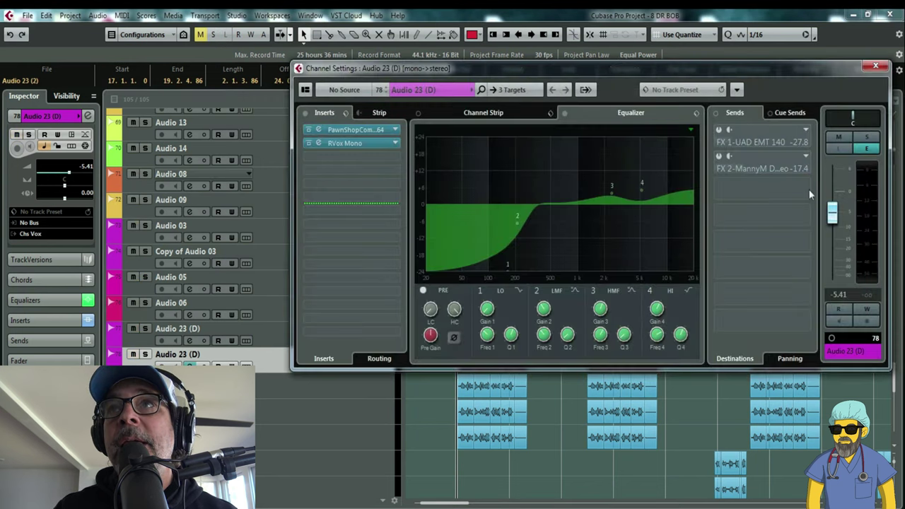
{"action": "left_click", "coordinate": [807, 190]}
{"action": "left_click", "coordinate": [778, 361]}
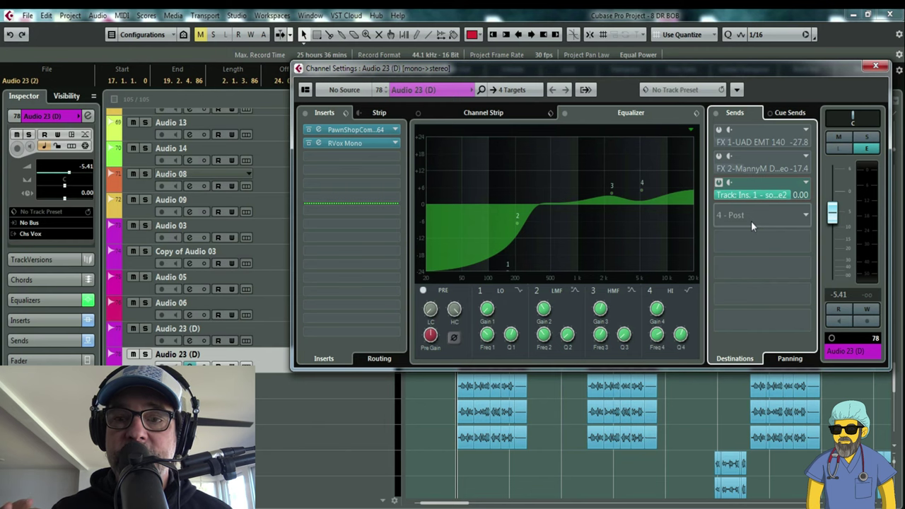
{"action": "left_click", "coordinate": [876, 68]}
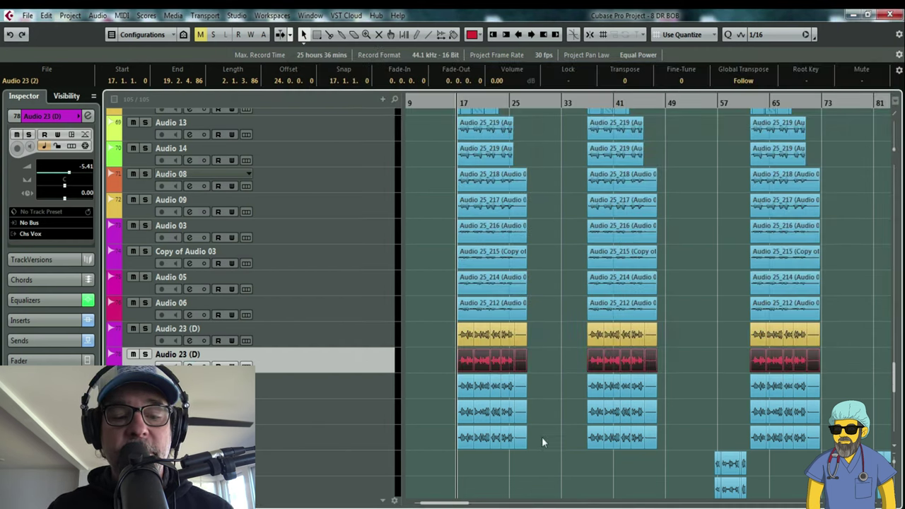
Reopen soothe2 on channel 44 and reduce its depth to 3.6 while the mix plays
{"action": "key", "text": "F3"}
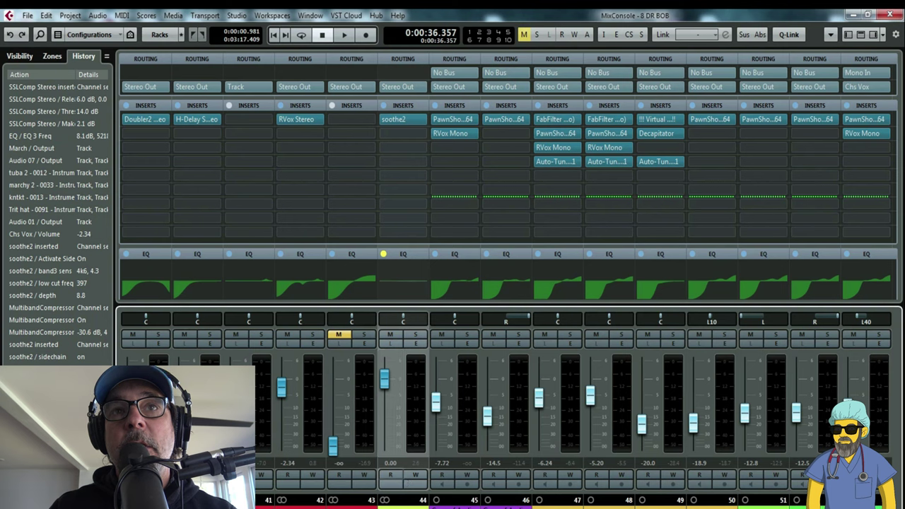
{"action": "left_click", "coordinate": [403, 118]}
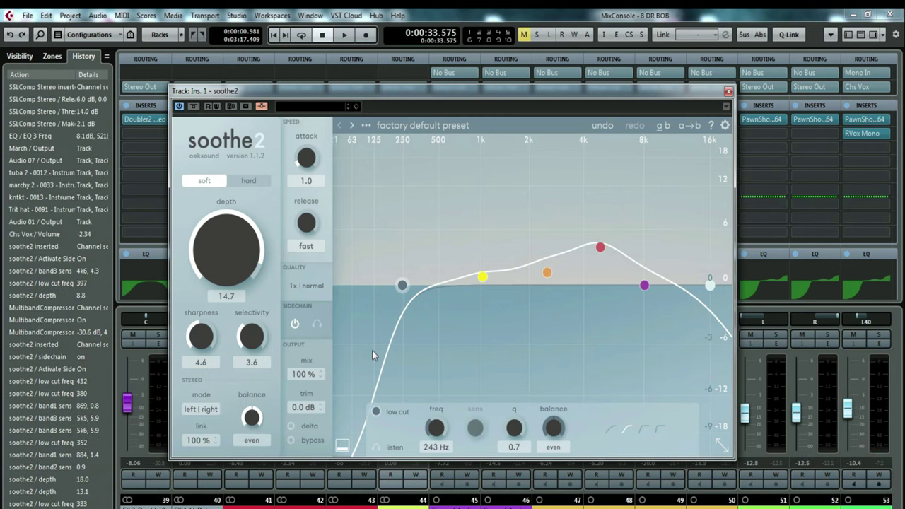
{"action": "key", "text": "space"}
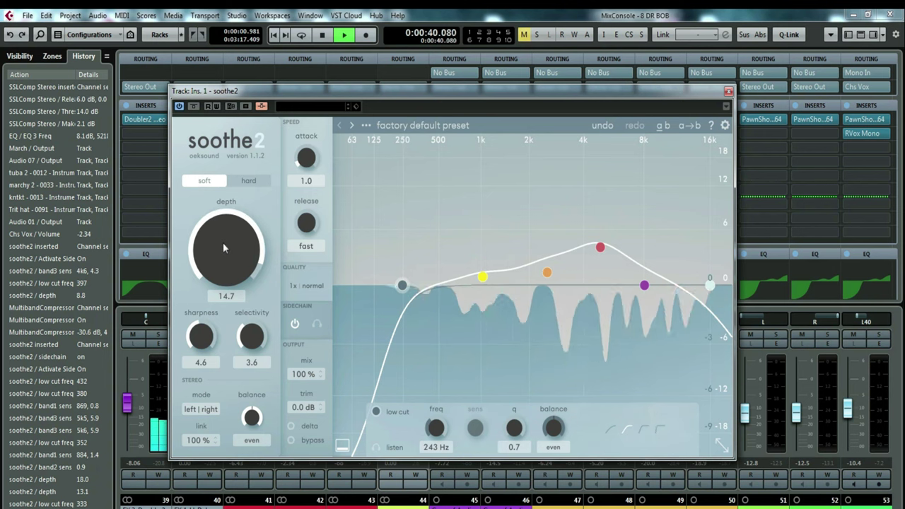
{"action": "left_click_drag", "start_coordinate": [223, 243], "coordinate": [224, 259]}
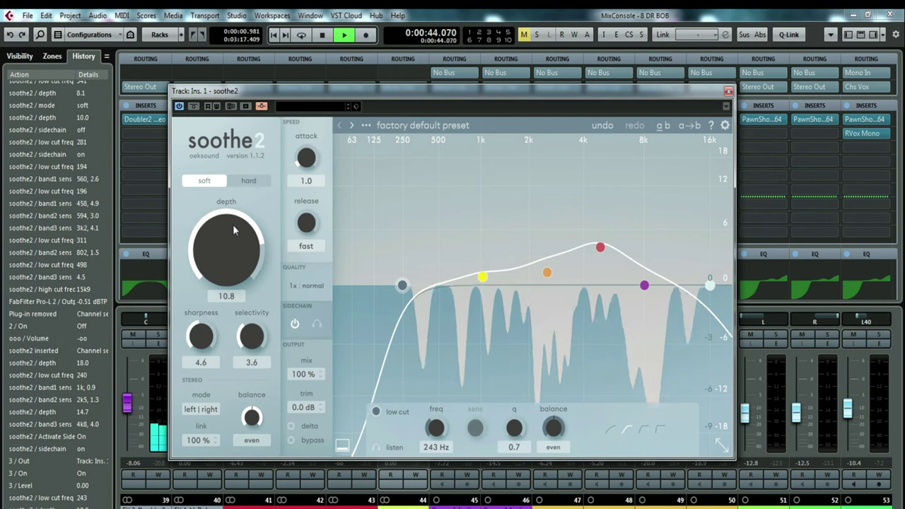
{"action": "left_click_drag", "start_coordinate": [233, 224], "coordinate": [233, 255]}
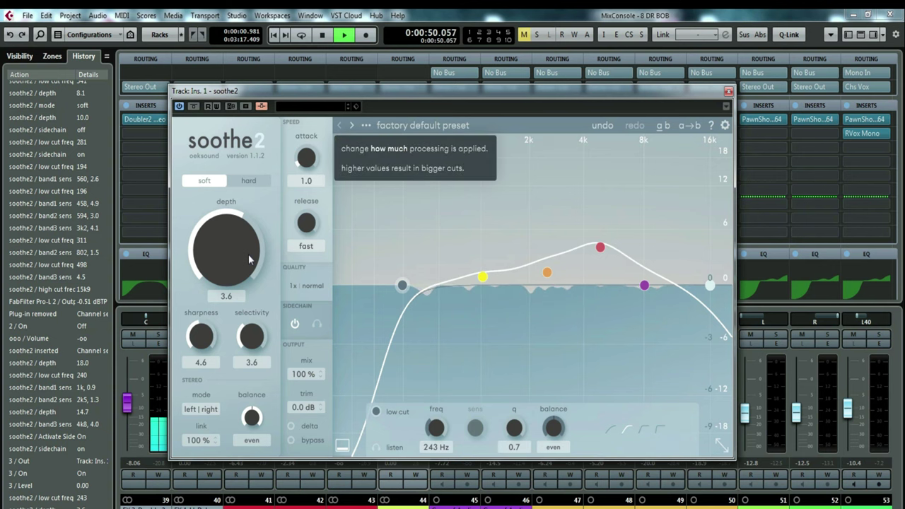
{"action": "key", "text": "space"}
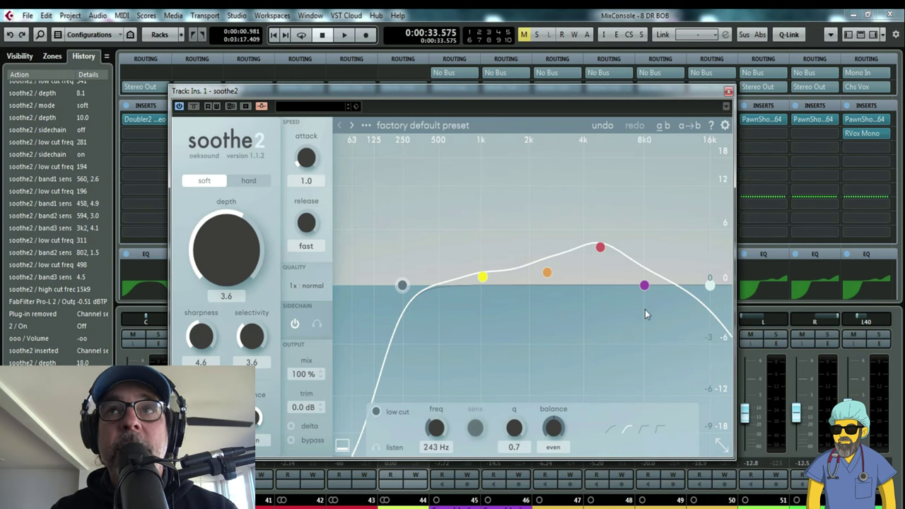
Play the passage again through the side-chained soothe2, and close the plug-in and mixer windows
{"action": "key", "text": "space"}
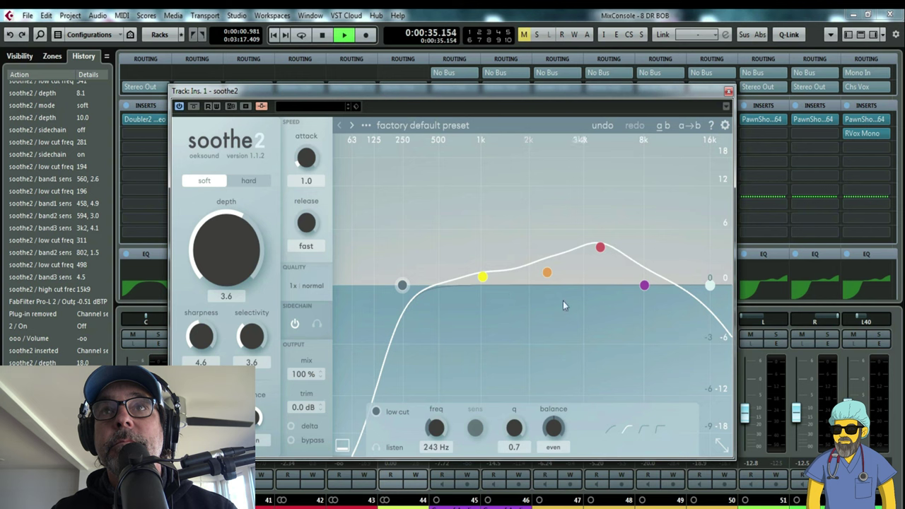
{"action": "key", "text": "space"}
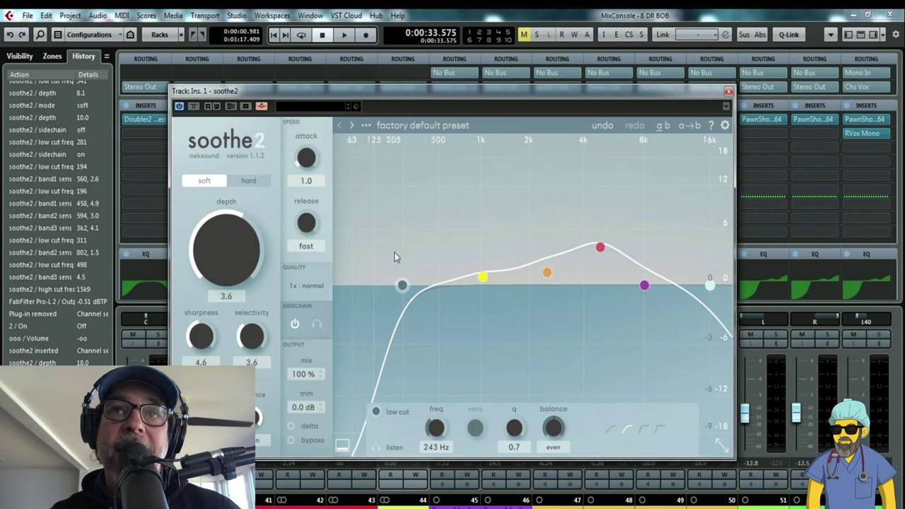
{"action": "left_click", "coordinate": [728, 90]}
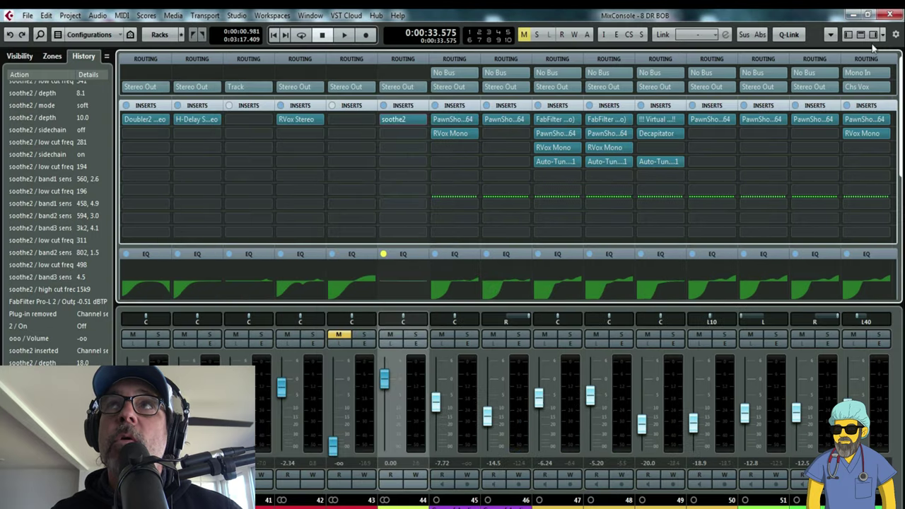
{"action": "left_click", "coordinate": [890, 14]}
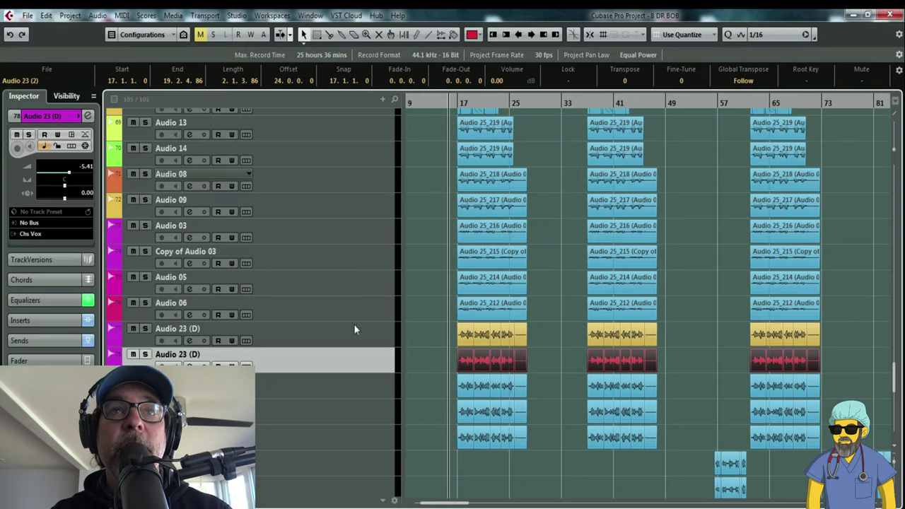
Set the output routing of the selected Audio 23 (D) track to No Bus
{"action": "left_click", "coordinate": [188, 366]}
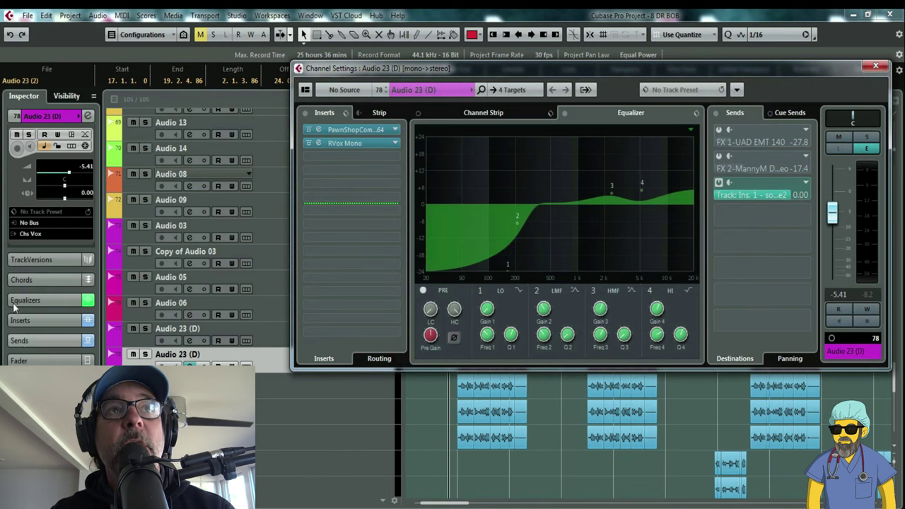
{"action": "key", "text": "Escape"}
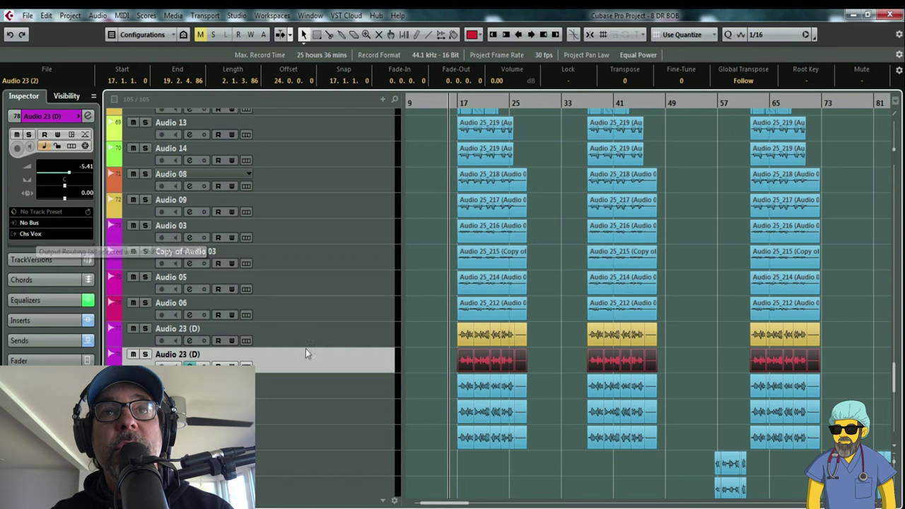
{"action": "left_click", "coordinate": [50, 234]}
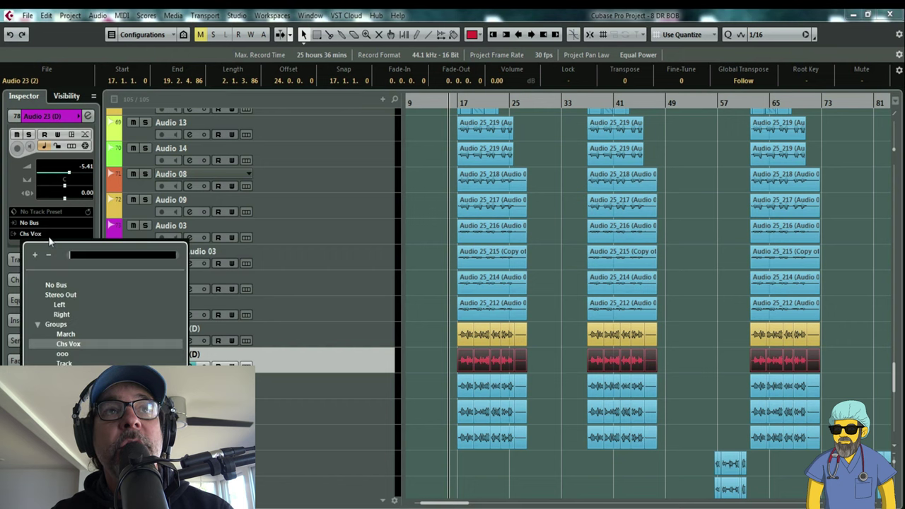
{"action": "left_click", "coordinate": [60, 287]}
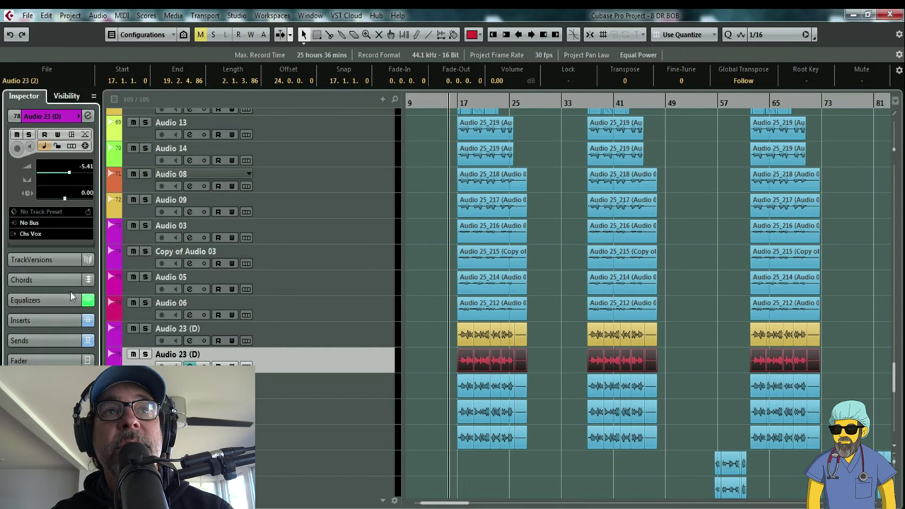
Solo the selected Audio 23 (D) track, play it briefly from bar 17, and clear the solo
{"action": "left_click", "coordinate": [145, 355]}
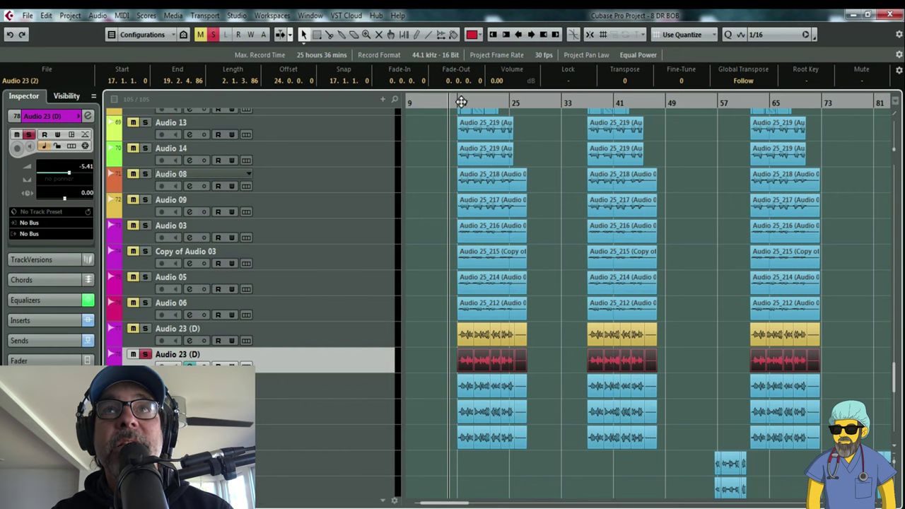
{"action": "left_click", "coordinate": [460, 103]}
{"action": "key", "text": "space"}
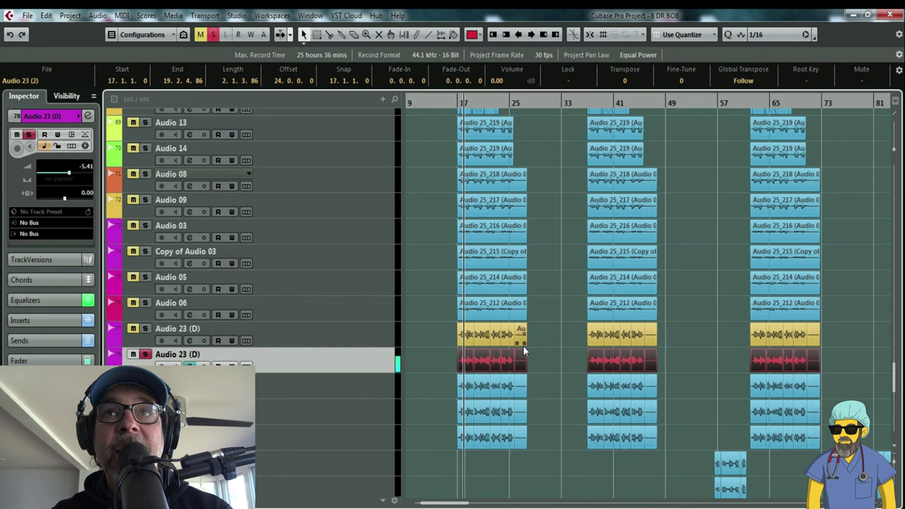
{"action": "key", "text": "space"}
{"action": "left_click", "coordinate": [144, 354]}
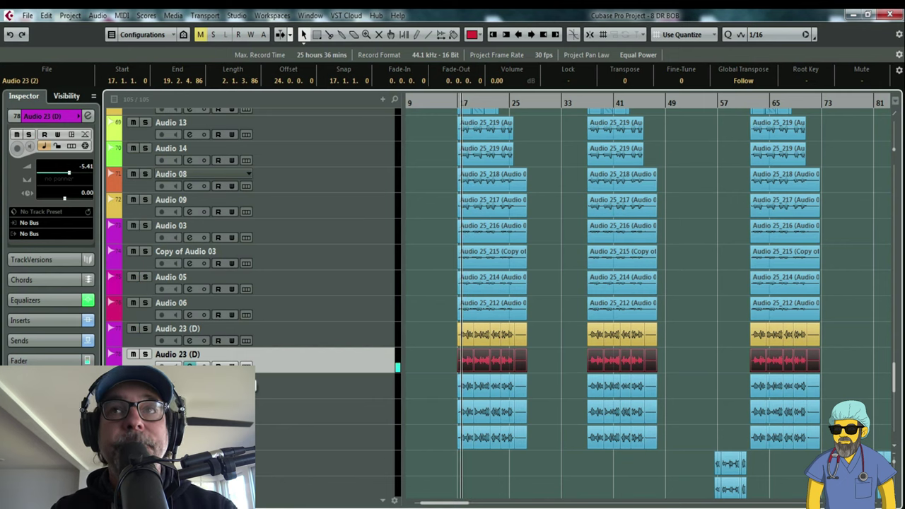
Place the playhead just before bar 17 and reopen soothe2 on channel 44 in the mixer
{"action": "key", "text": "F3"}
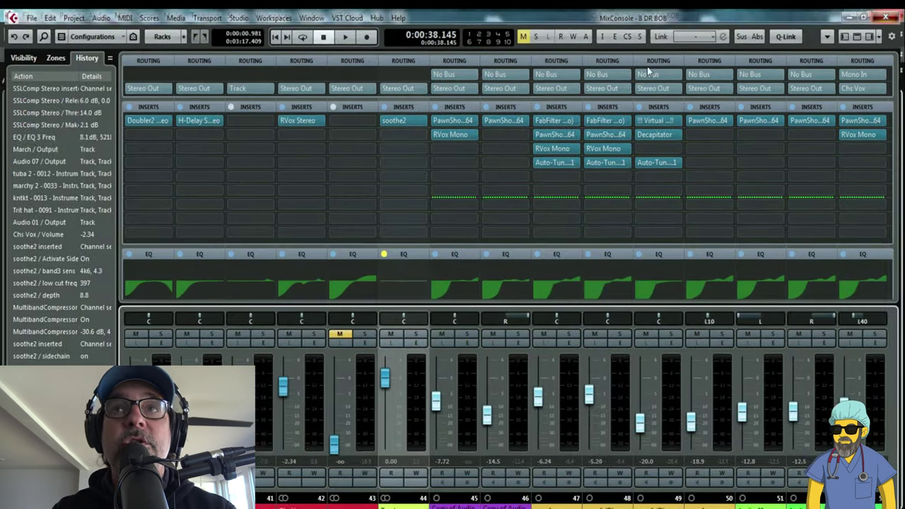
{"action": "left_click", "coordinate": [890, 15]}
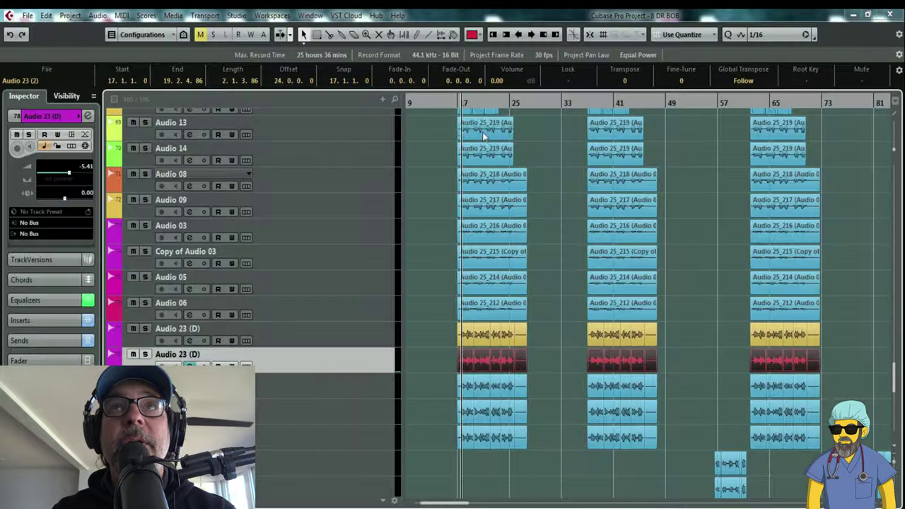
{"action": "left_click", "coordinate": [447, 100]}
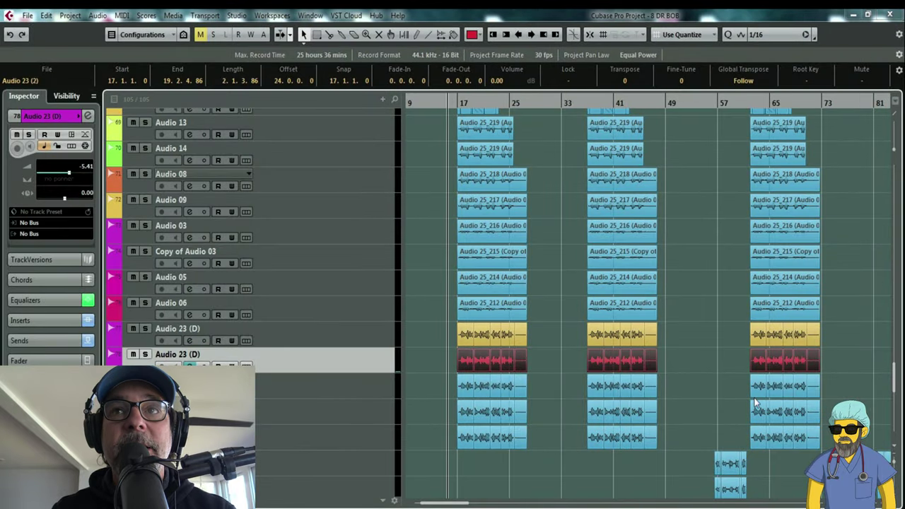
{"action": "key", "text": "F3"}
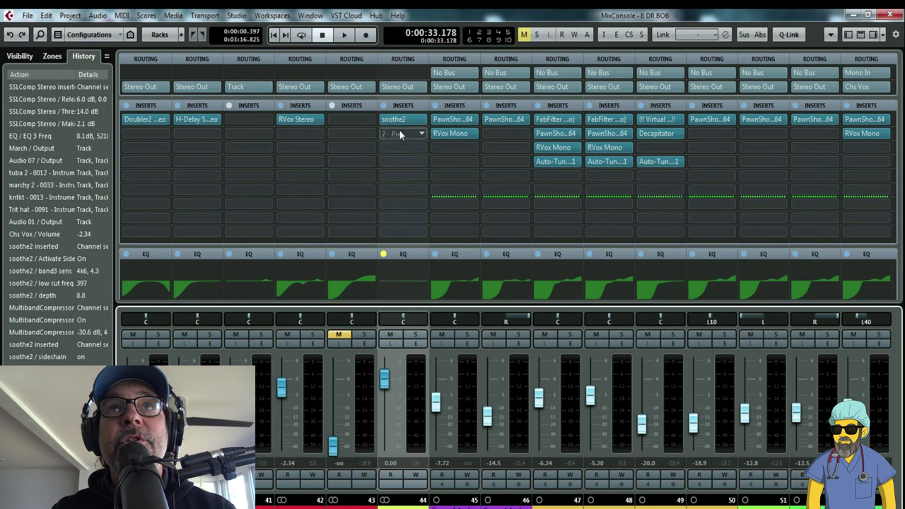
{"action": "left_click", "coordinate": [397, 121]}
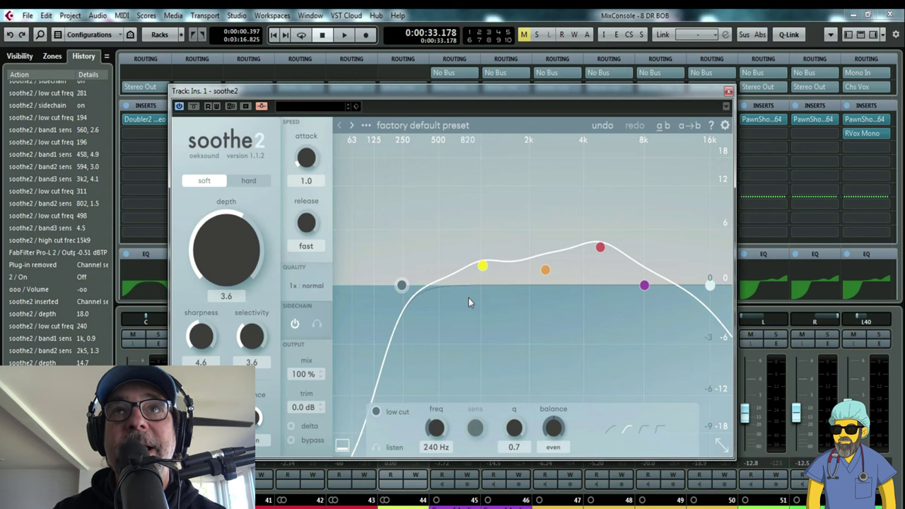
Play the passage and adjust soothe2's bands, setting band 3 to 5 kHz with 3.5 dB sensitivity and band 4 to about 9.3 kHz
{"action": "key", "text": "space"}
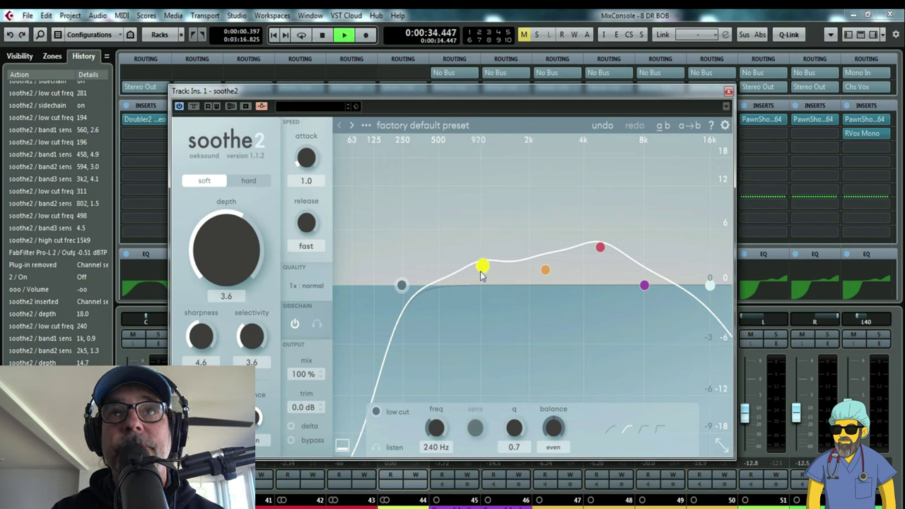
{"action": "left_click", "coordinate": [481, 272]}
{"action": "left_click", "coordinate": [545, 272]}
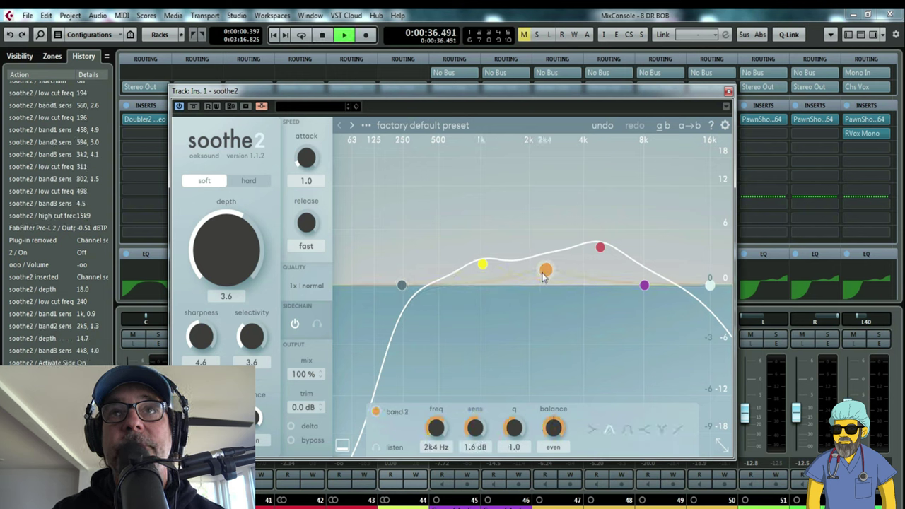
{"action": "left_click", "coordinate": [601, 246]}
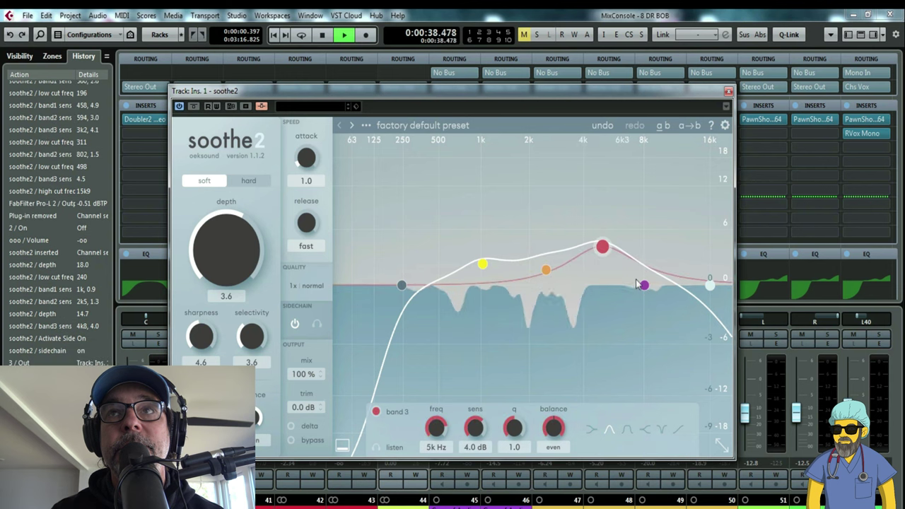
{"action": "left_click_drag", "start_coordinate": [643, 286], "coordinate": [657, 286]}
{"action": "left_click_drag", "start_coordinate": [601, 248], "coordinate": [602, 263]}
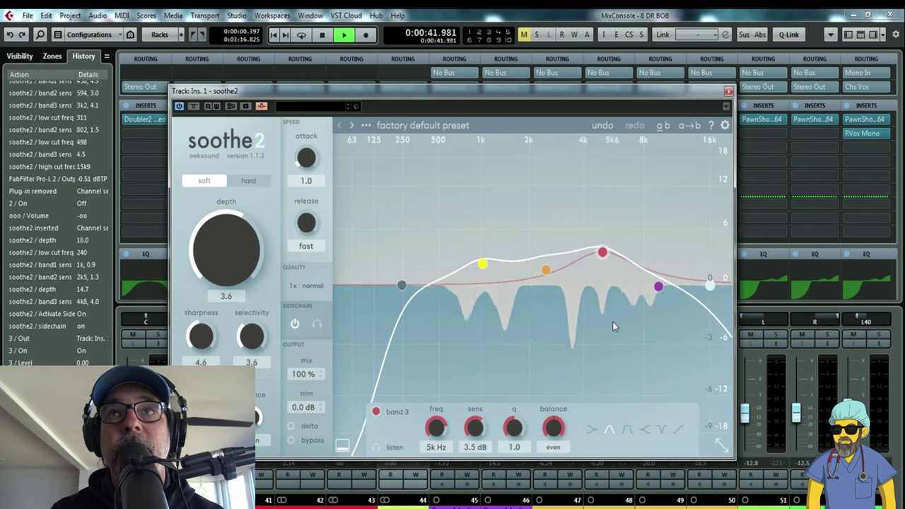
{"action": "key", "text": "space"}
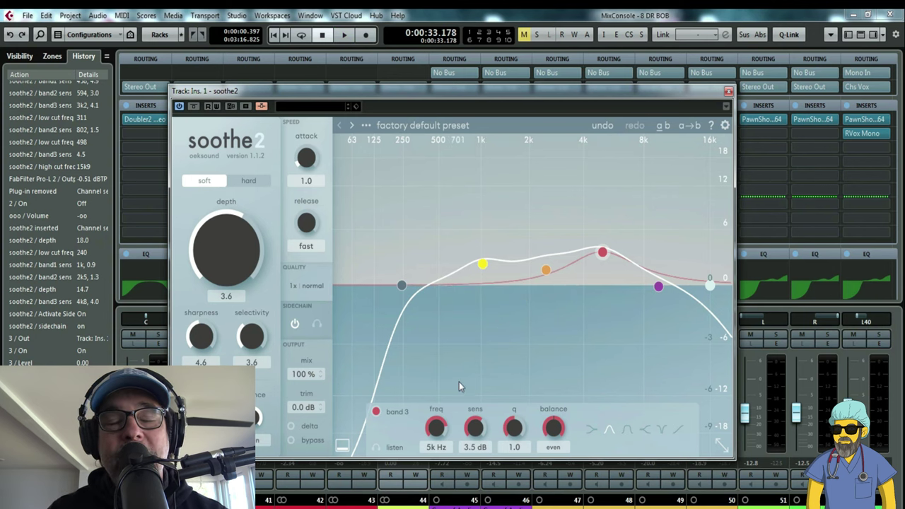
Set soothe2's sensitivities to 2.6, 1.7 and 3.3 dB for bands 1 to 3, band 4 to 9.7 kHz at 0.5 dB, and low cut to 218 Hz
{"action": "left_click", "coordinate": [482, 264]}
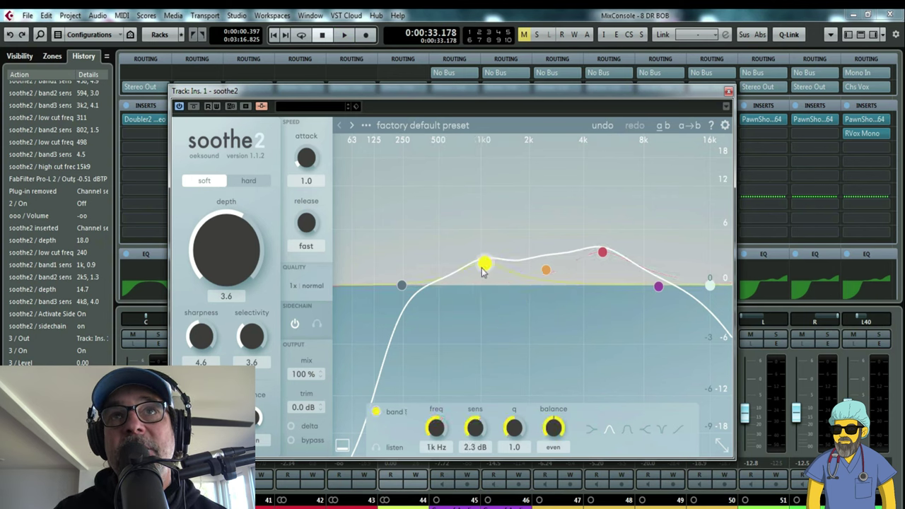
{"action": "left_click", "coordinate": [547, 272]}
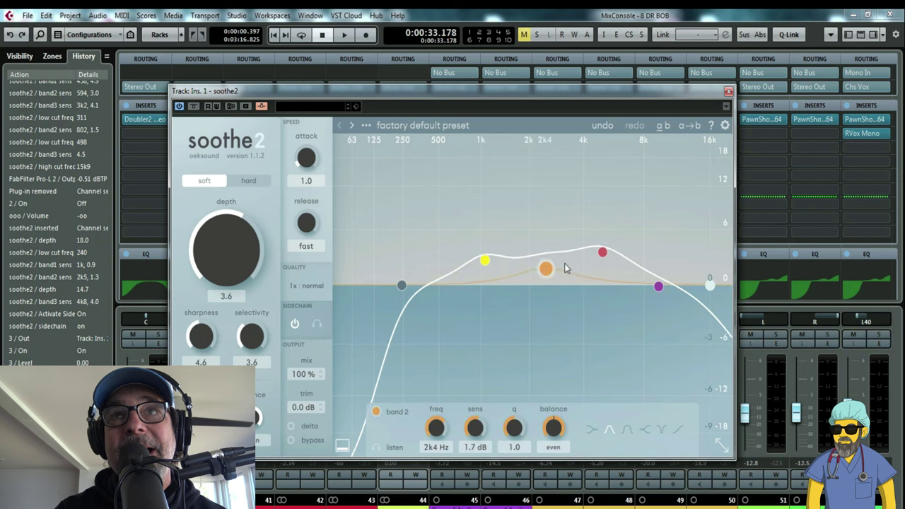
{"action": "left_click", "coordinate": [602, 252]}
{"action": "left_click", "coordinate": [660, 285]}
{"action": "mouse_move", "coordinate": [401, 285]}
{"action": "left_mouse_down"}
{"action": "mouse_move", "coordinate": [407, 293]}
{"action": "mouse_move", "coordinate": [425, 287]}
{"action": "mouse_move", "coordinate": [397, 285]}
{"action": "left_mouse_up"}
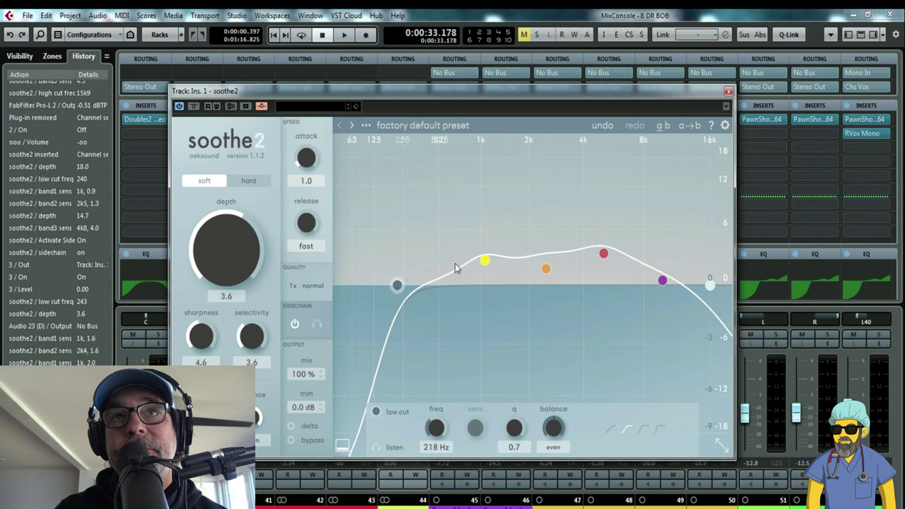
Shift soothe2's band 1 to 1.1 kHz at 2.5 dB and narrow band 3 to a Q of 1.5
{"action": "left_click", "coordinate": [488, 262]}
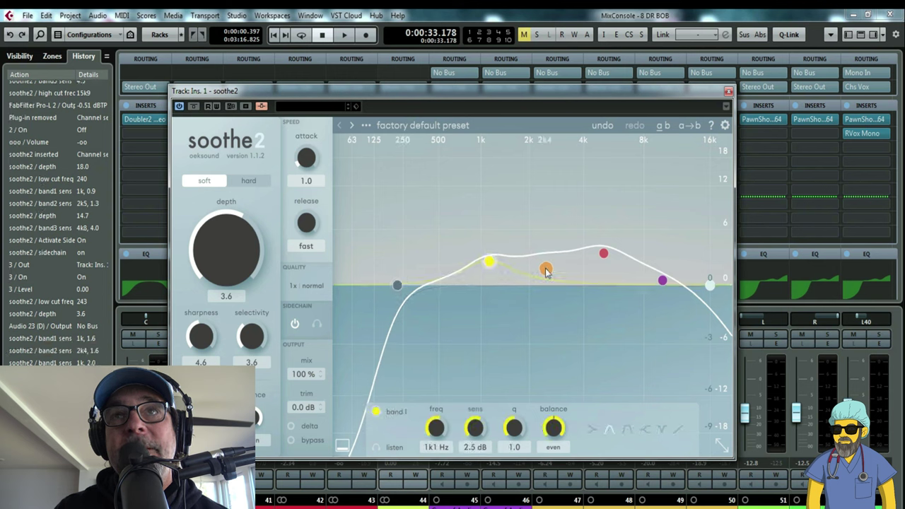
{"action": "left_click", "coordinate": [604, 254]}
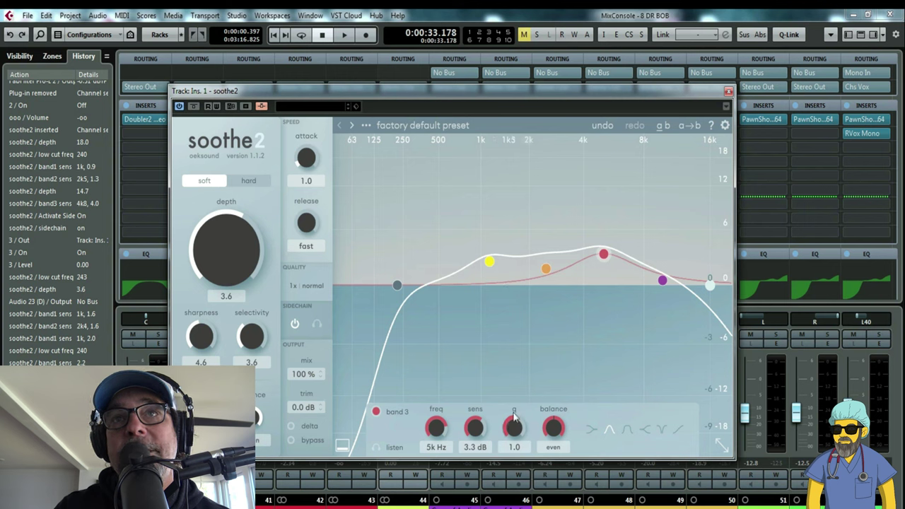
{"action": "mouse_move", "coordinate": [514, 427]}
{"action": "left_mouse_down"}
{"action": "mouse_move", "coordinate": [529, 367]}
{"action": "mouse_move", "coordinate": [521, 417]}
{"action": "left_mouse_up"}
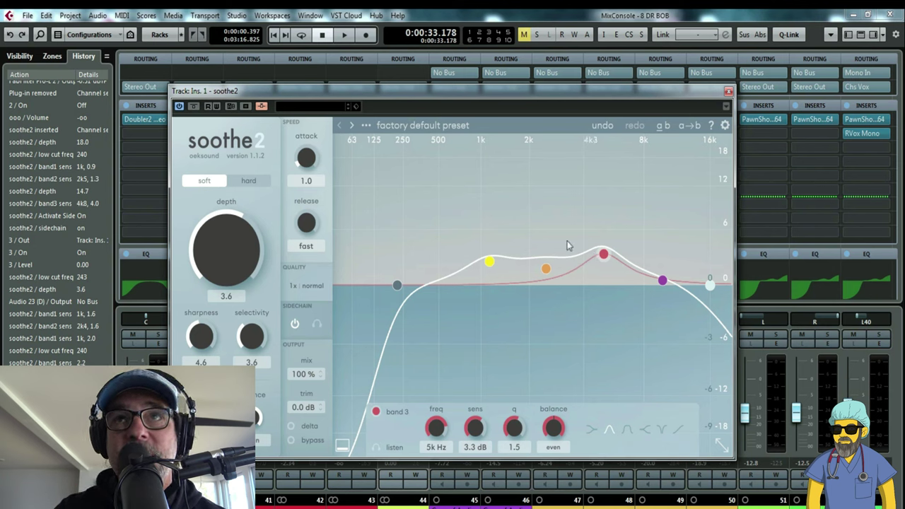
Play the passage through the adjusted bands and set soothe2's depth to 3.7
{"action": "key", "text": "space"}
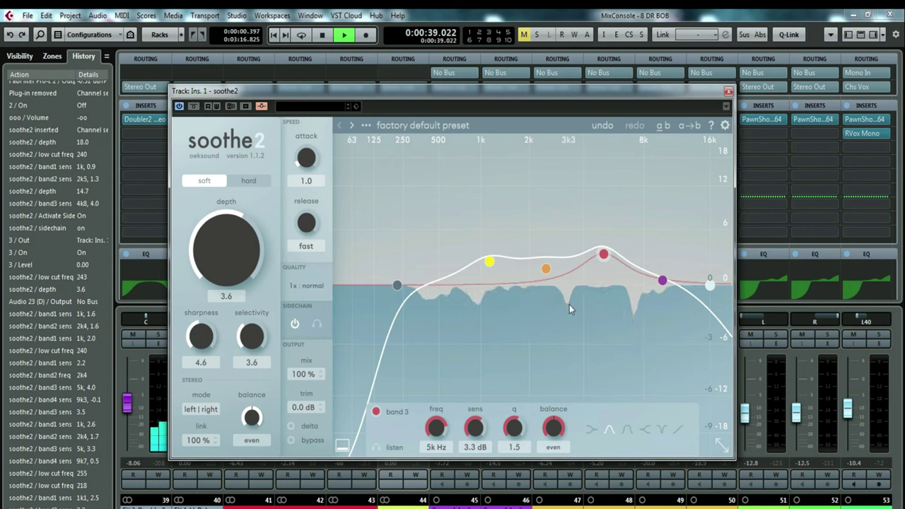
{"action": "left_click_drag", "start_coordinate": [210, 247], "coordinate": [213, 245]}
{"action": "scroll", "coordinate": [211, 248], "scroll_direction": "down", "scroll_amount": 6}
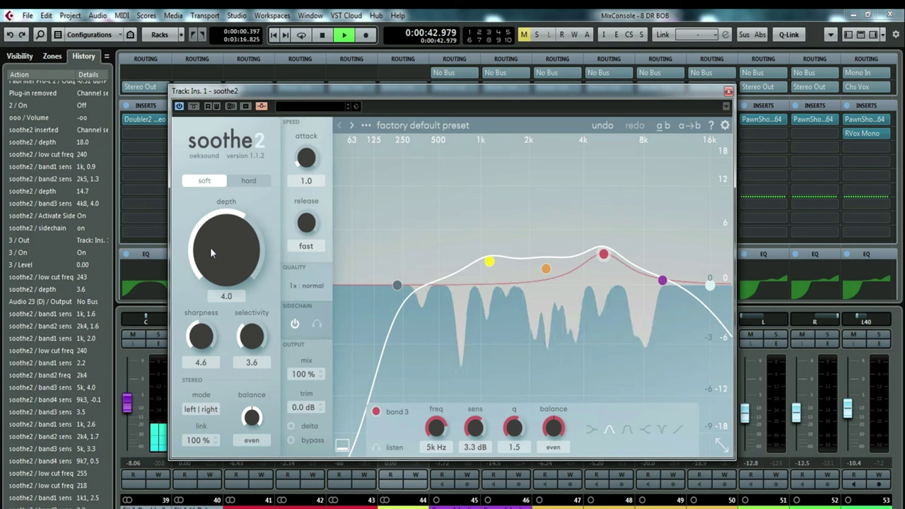
Audition soothe2's hard mode with the depth lowered to 2.7, and return to soft mode
{"action": "left_click", "coordinate": [244, 181]}
{"action": "scroll", "coordinate": [227, 224], "scroll_direction": "down", "scroll_amount": 3}
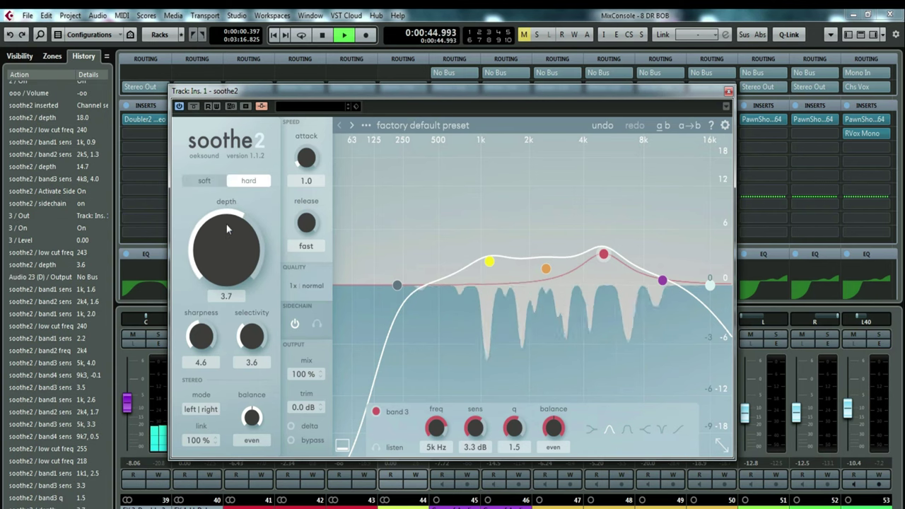
{"action": "left_click", "coordinate": [210, 181]}
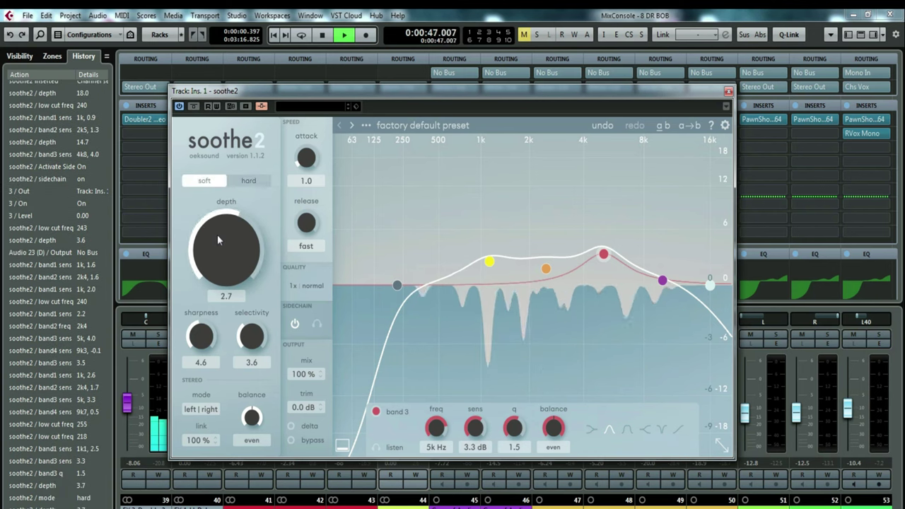
Set soothe2's depth to 3.0 while the mix plays, close the plug-in and stop playback
{"action": "scroll", "coordinate": [217, 236], "scroll_direction": "down", "scroll_amount": 1}
{"action": "scroll", "coordinate": [228, 241], "scroll_direction": "up", "scroll_amount": 2}
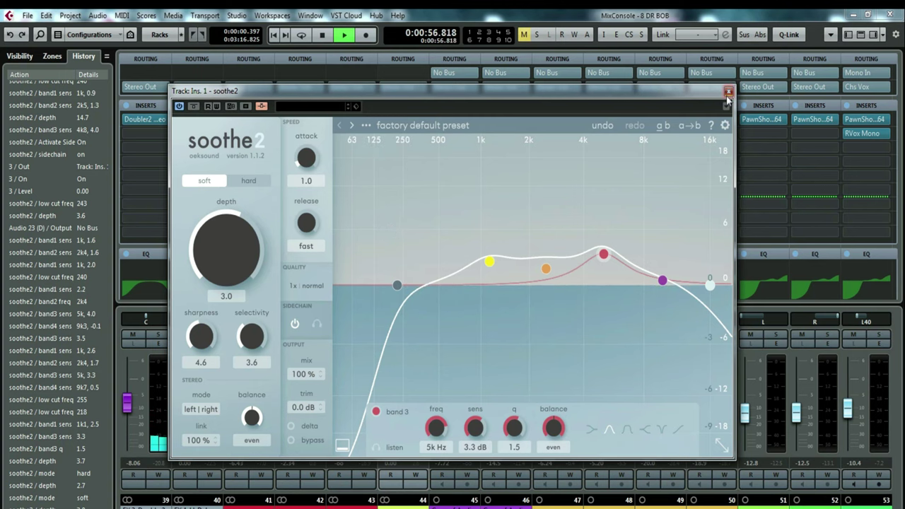
{"action": "left_click", "coordinate": [728, 92]}
{"action": "key", "text": "space"}
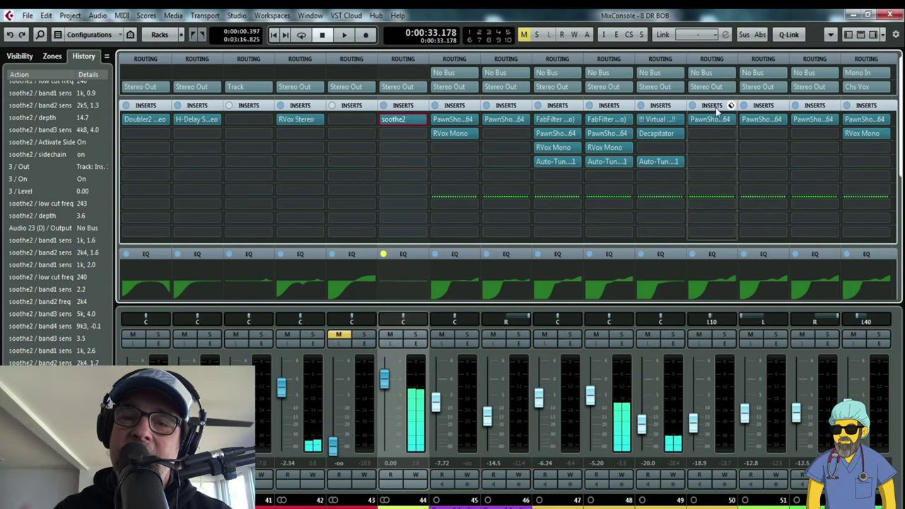